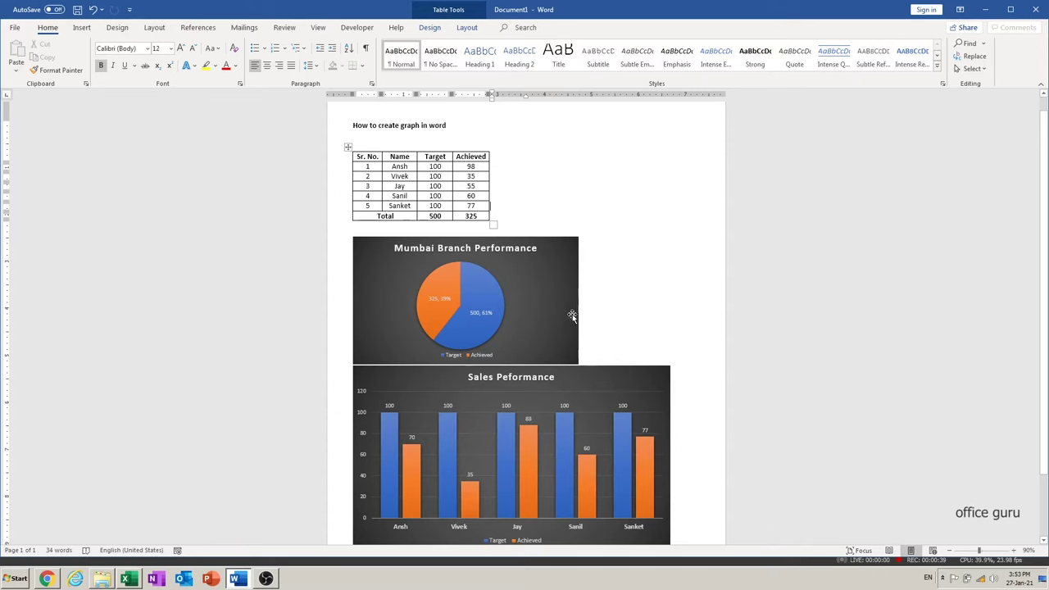
# Delete the Mumbai Branch Performance pie chart and the column chart below it.
pyautogui.click(570, 248)
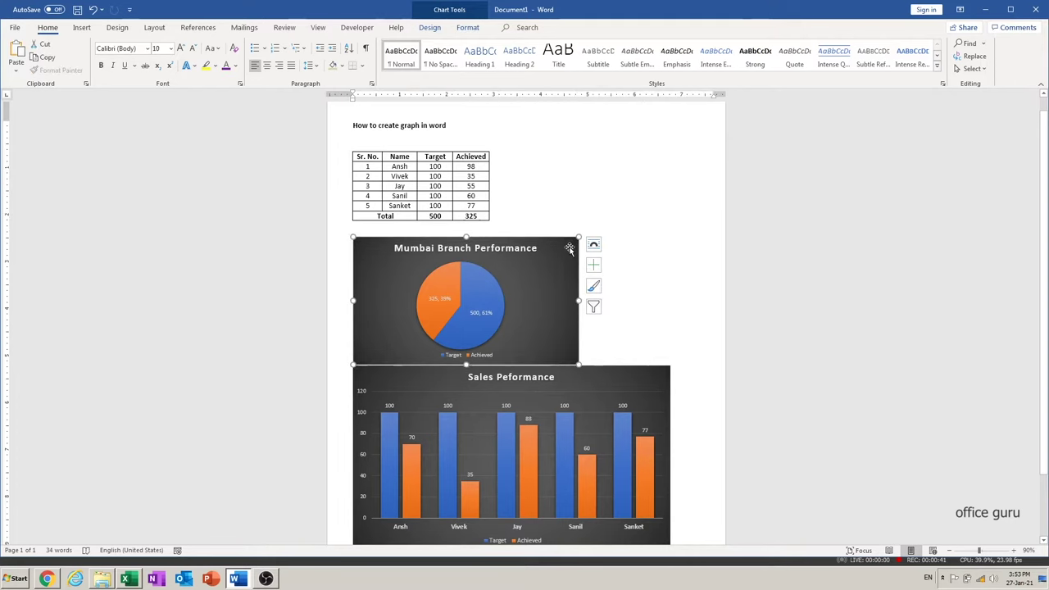
pyautogui.press('Delete')
pyautogui.click(654, 250)
pyautogui.press('Delete')
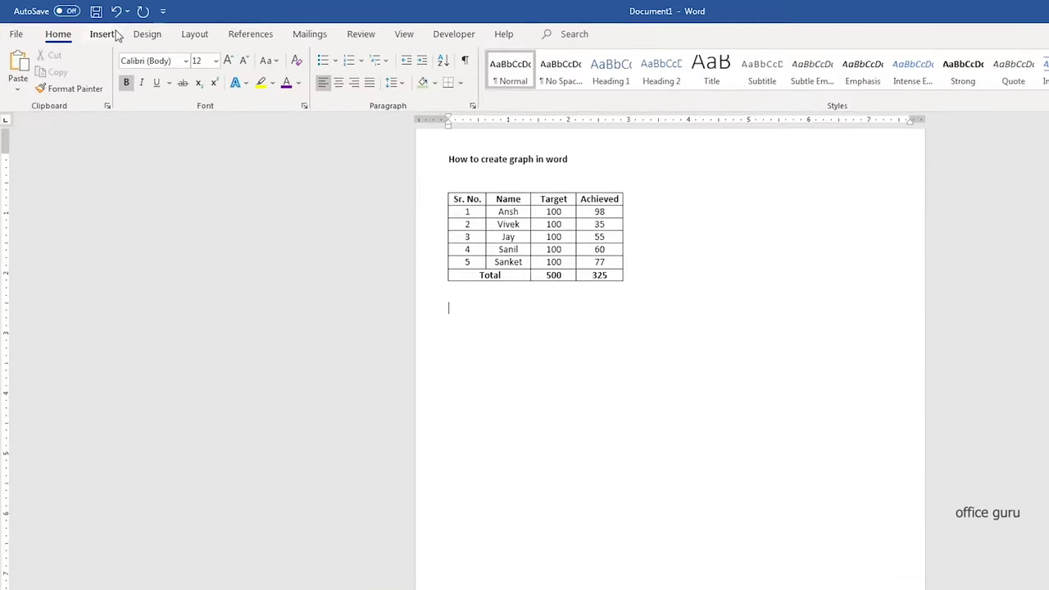
# Insert a default Clustered Column chart below the sales table.
pyautogui.click(107, 35)
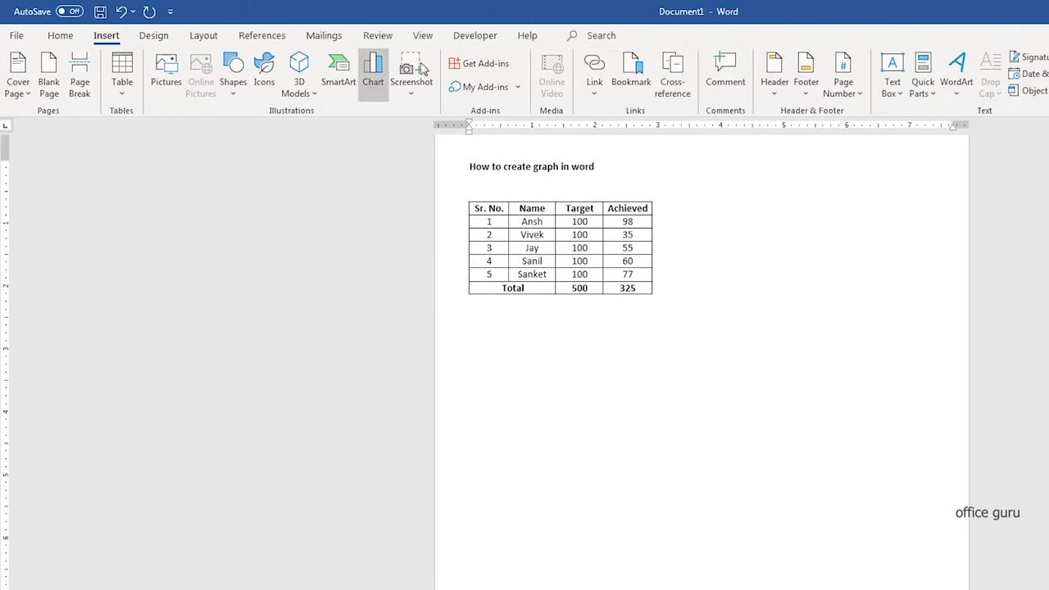
pyautogui.click(375, 82)
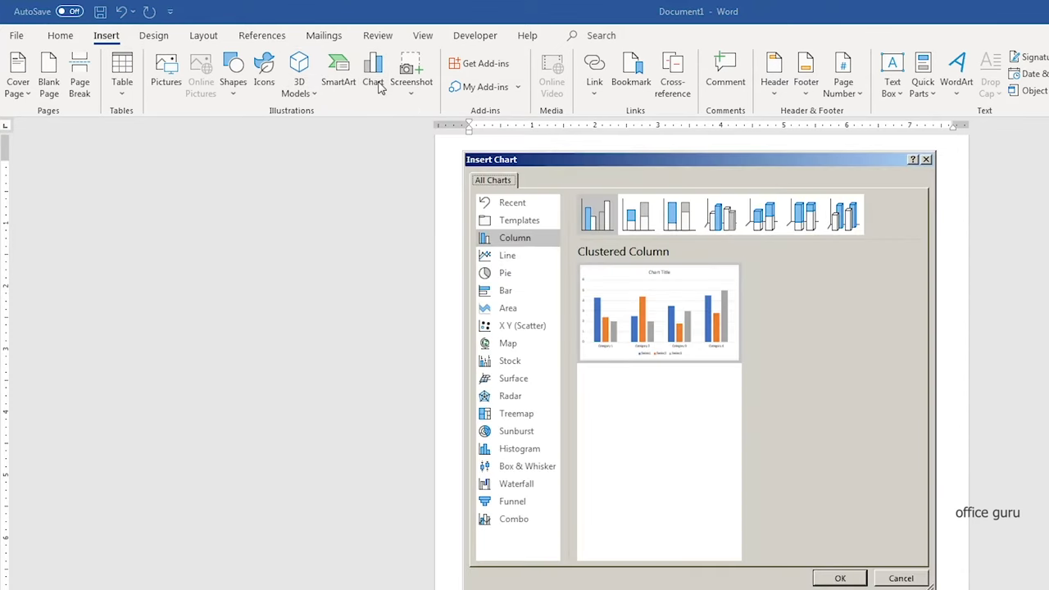
pyautogui.click(841, 578)
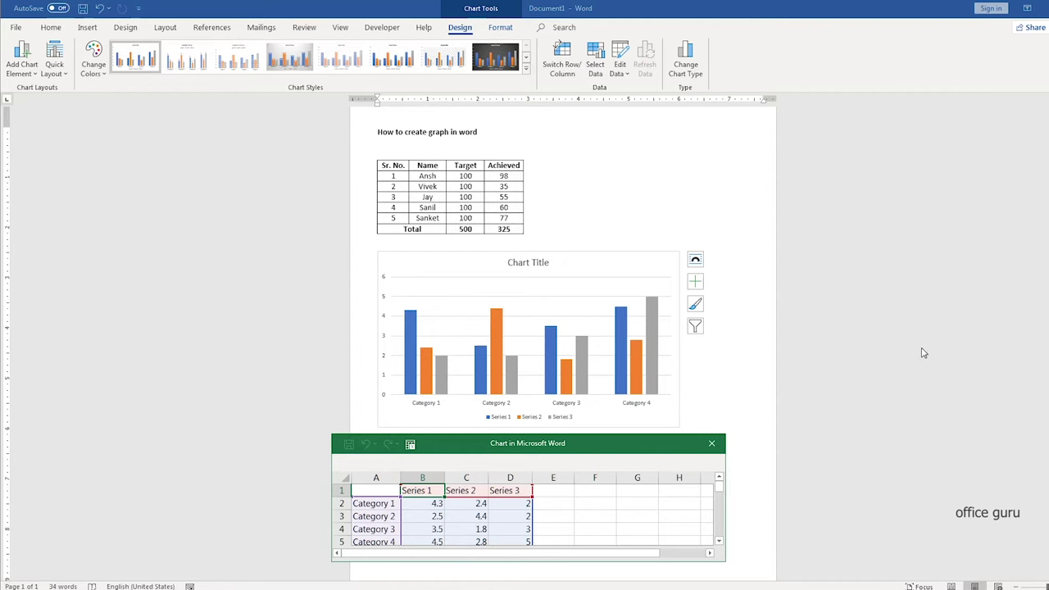
# Move the chart data sheet right and stretch it taller to reveal rows 6–9.
pyautogui.moveTo(922, 352); pyautogui.dragTo(923, 349)
pyautogui.moveTo(873, 466); pyautogui.dragTo(872, 517)
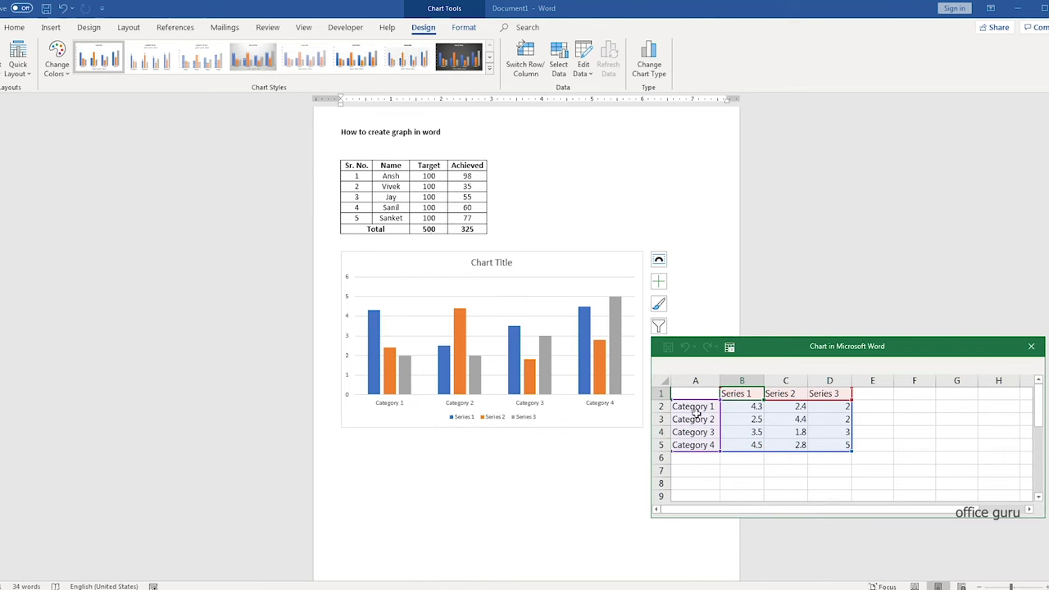
# Paste the table's Name, Target and Achieved columns into cell A1 and clear the Series 3 values.
pyautogui.click(385, 165)
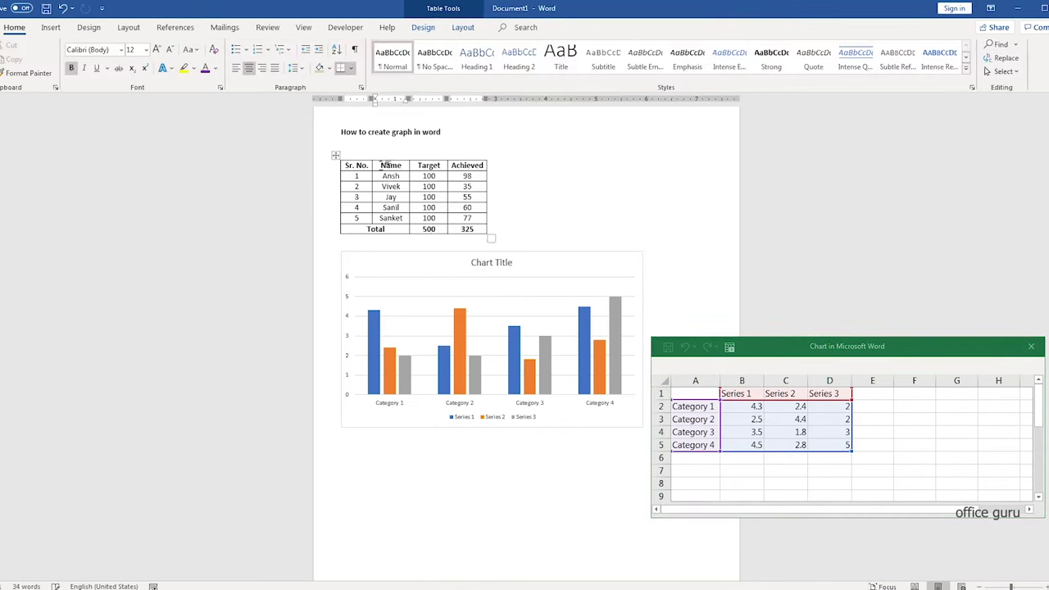
pyautogui.moveTo(383, 163); pyautogui.dragTo(471, 220)
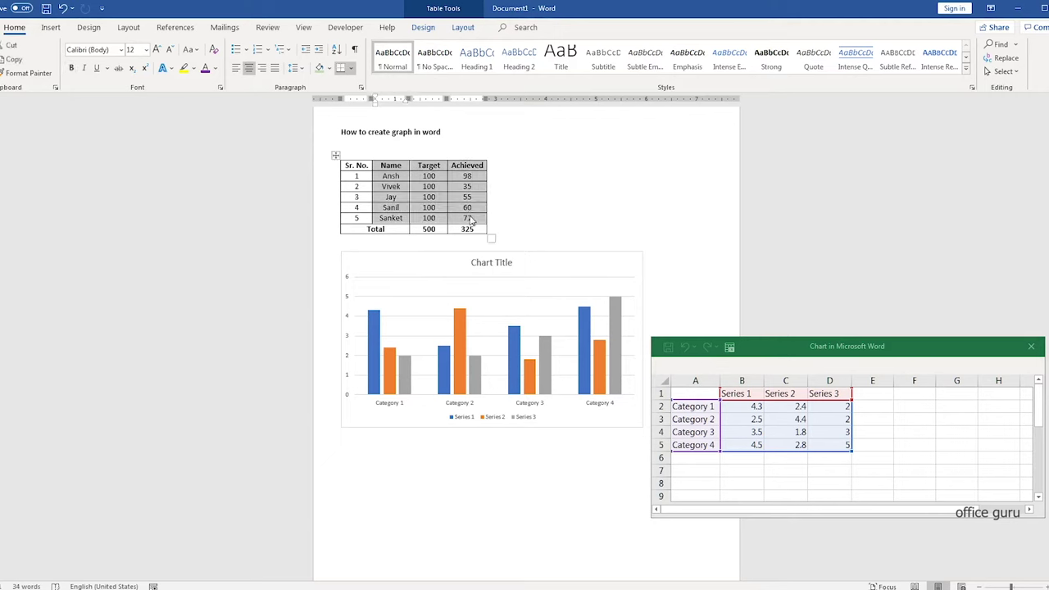
pyautogui.click(688, 394)
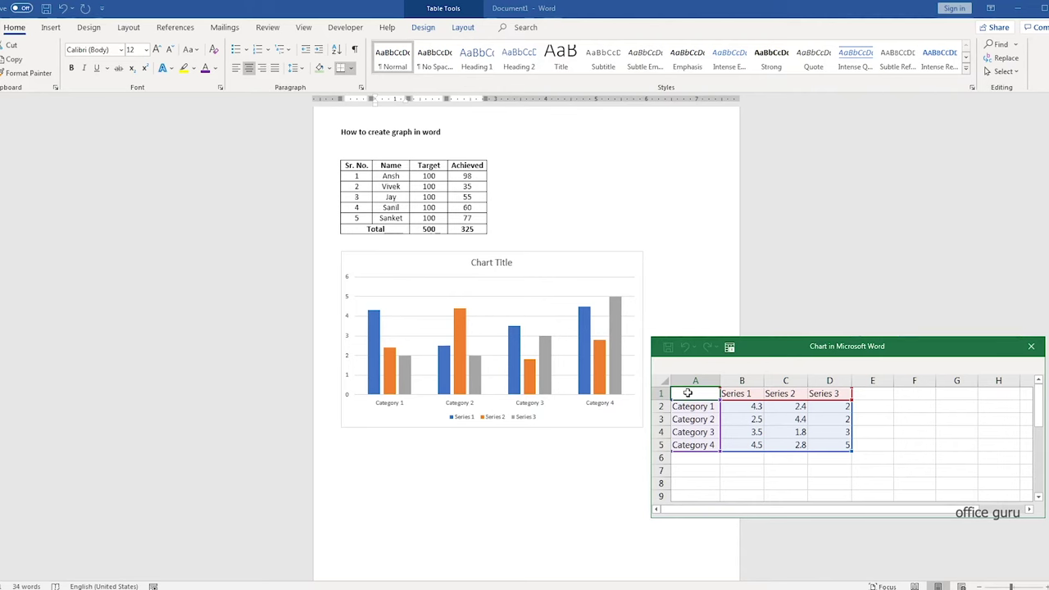
pyautogui.write('Name\tTarget\tAchieved Ansh\t100\t98 Vivek\t100\t35 Jay\t100\t55 Sanil\t100\t60 Sanket\t100\t77')
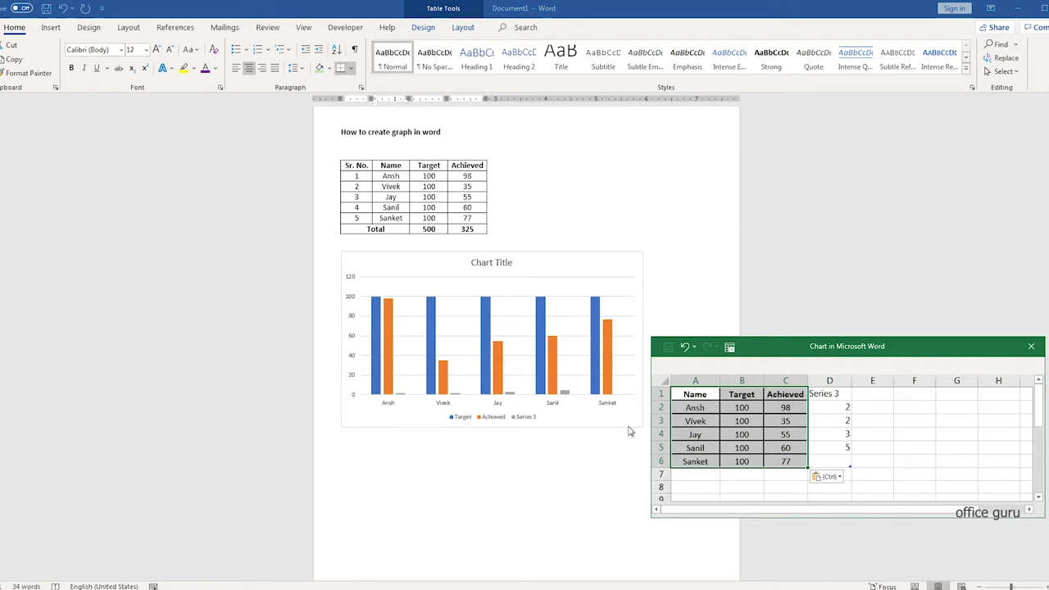
pyautogui.moveTo(835, 394); pyautogui.dragTo(844, 463)
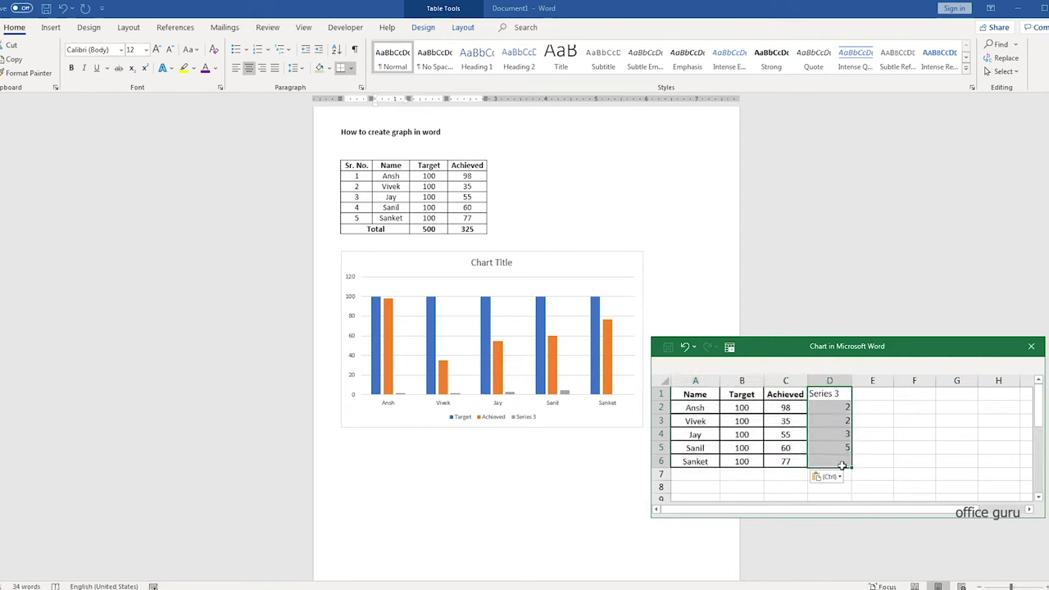
pyautogui.press('Delete')
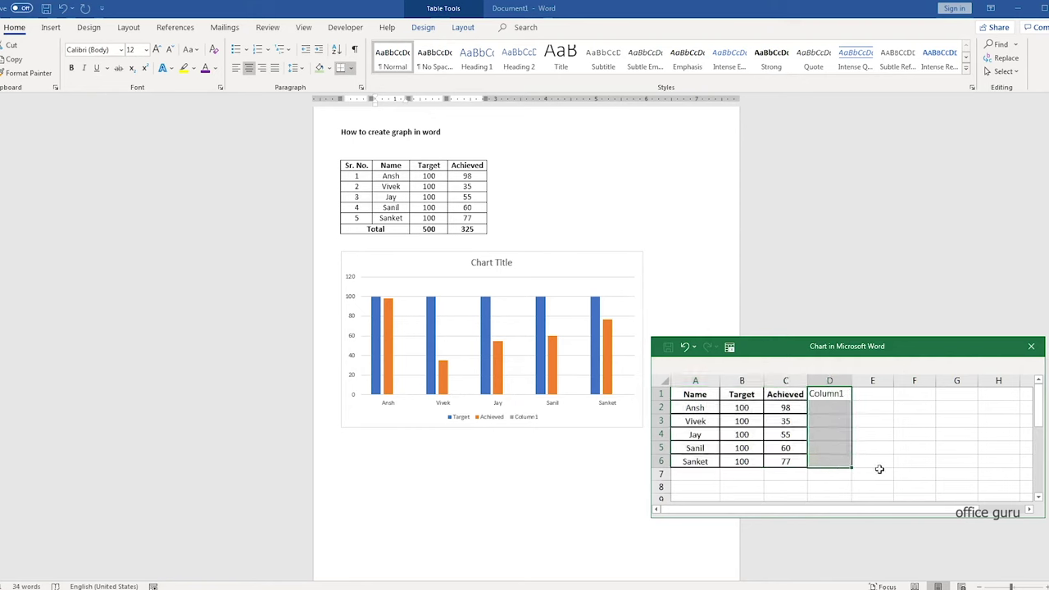
# Shrink the chart data range to columns A–C so the empty Column1 drops out.
pyautogui.click(878, 471)
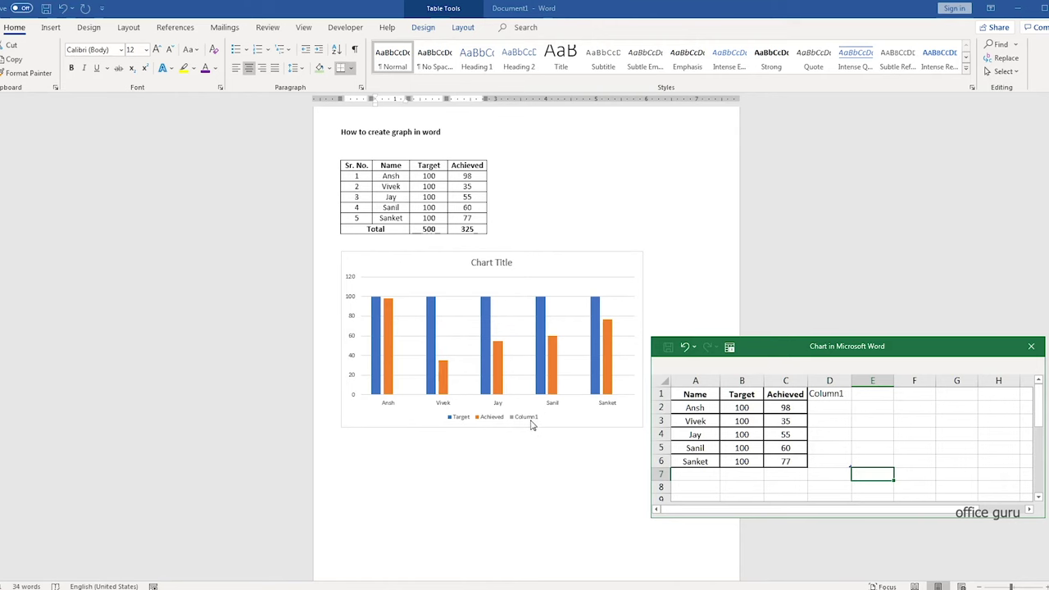
pyautogui.click(817, 435)
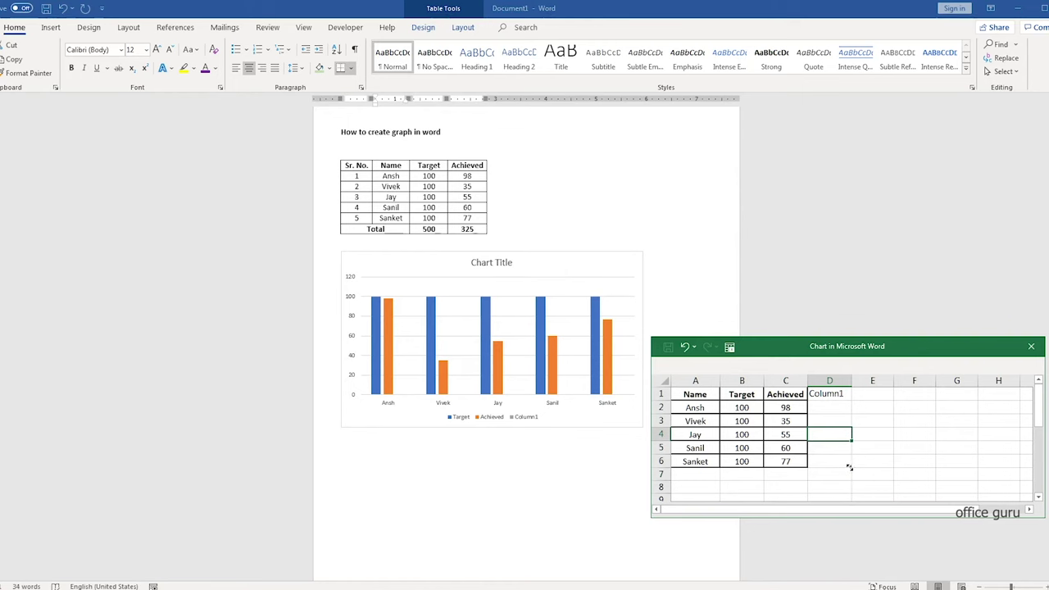
pyautogui.moveTo(849, 467); pyautogui.dragTo(826, 466)
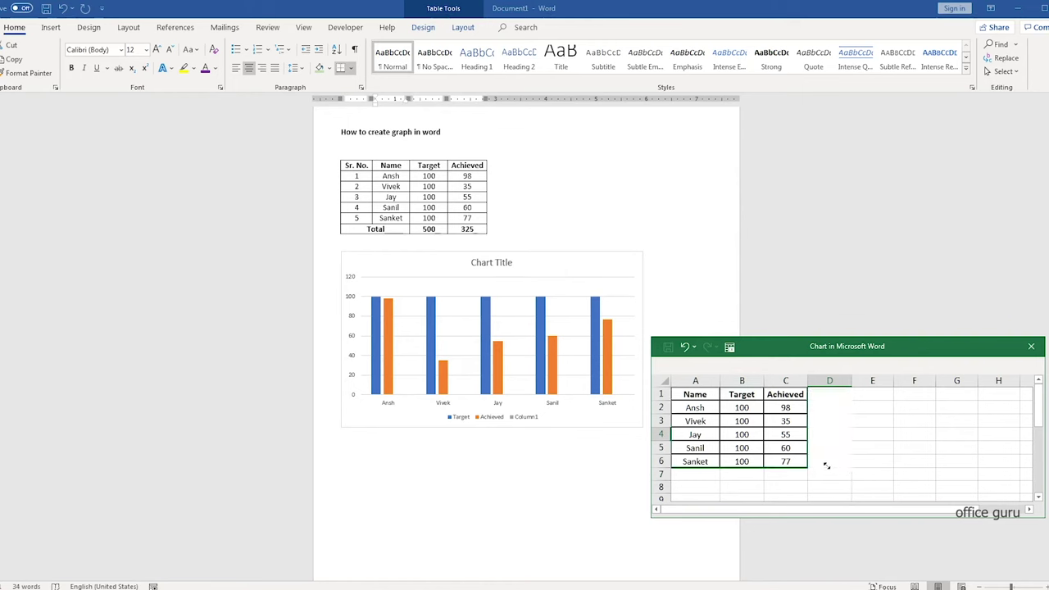
pyautogui.click(910, 464)
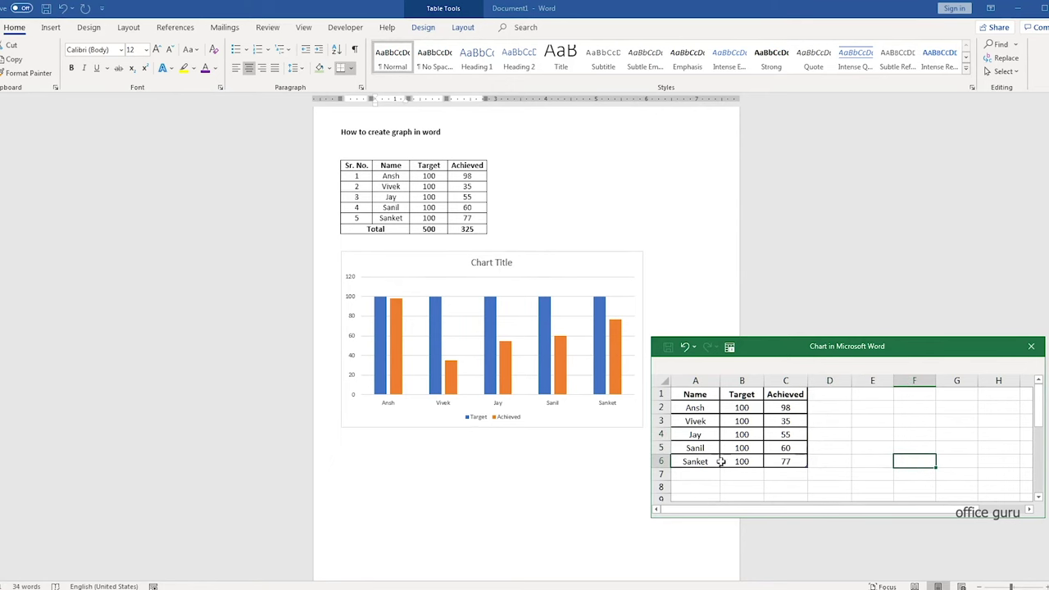
# Change Jay's Achieved value to 75 and Ansh's to 90, then close the data sheet.
pyautogui.click(795, 433)
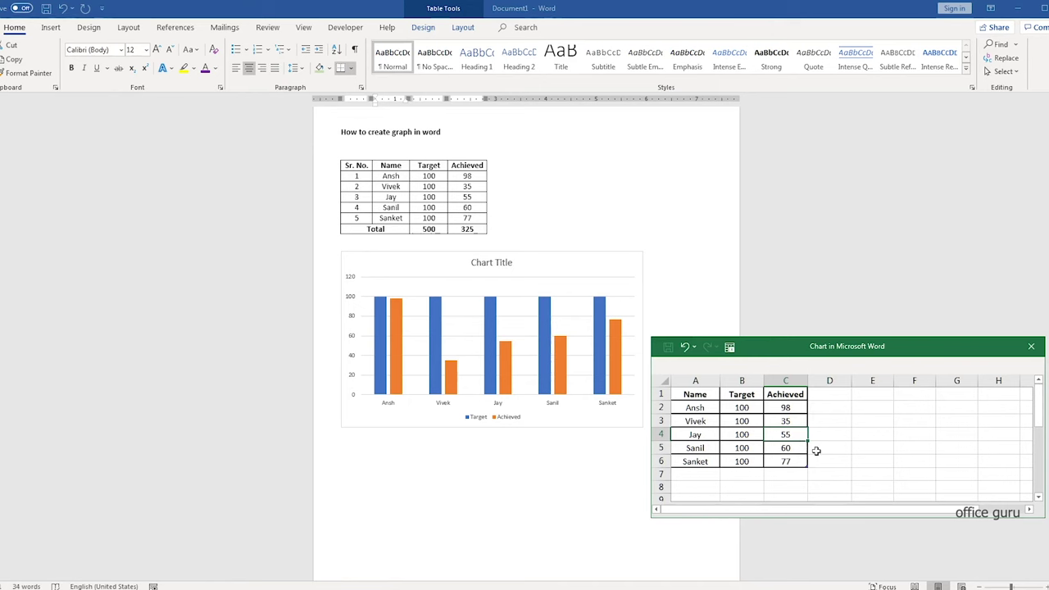
pyautogui.write('7')
pyautogui.press('Return')
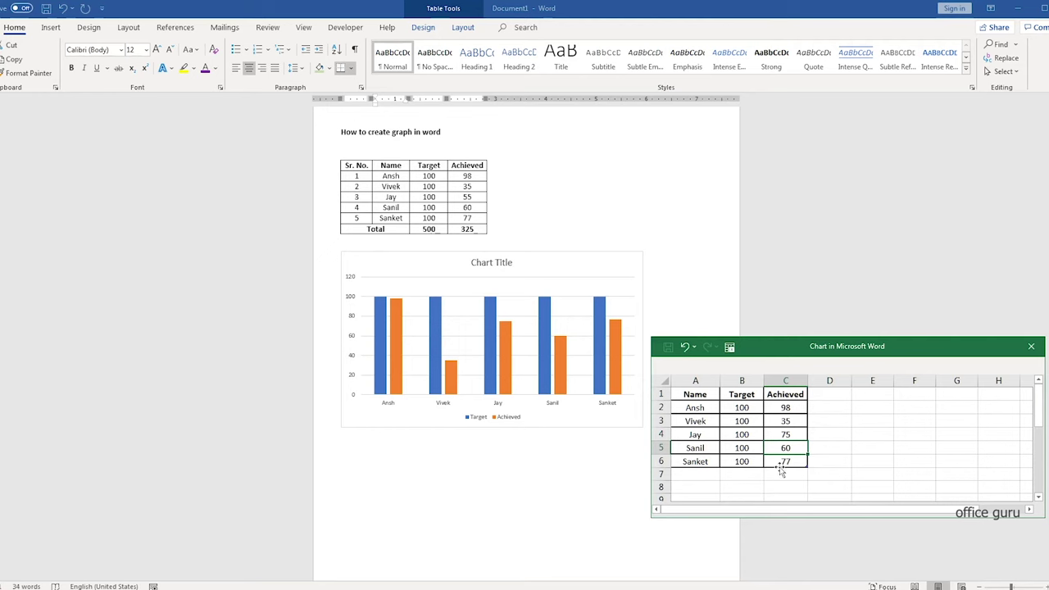
pyautogui.press('Up')
pyautogui.press('Up')
pyautogui.press('Up')
pyautogui.write('90')
pyautogui.press('Return')
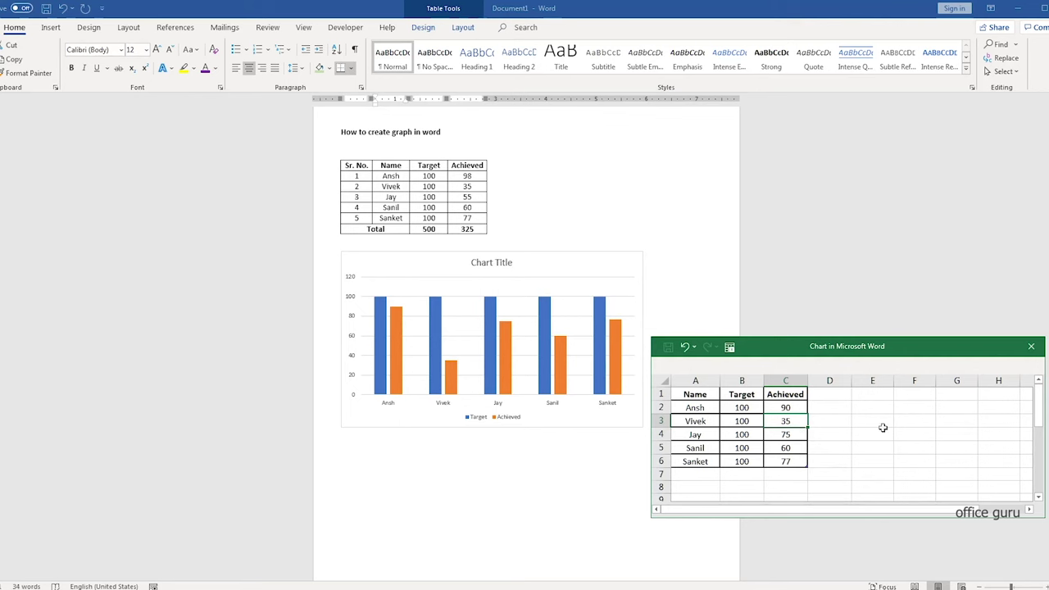
pyautogui.click(1031, 345)
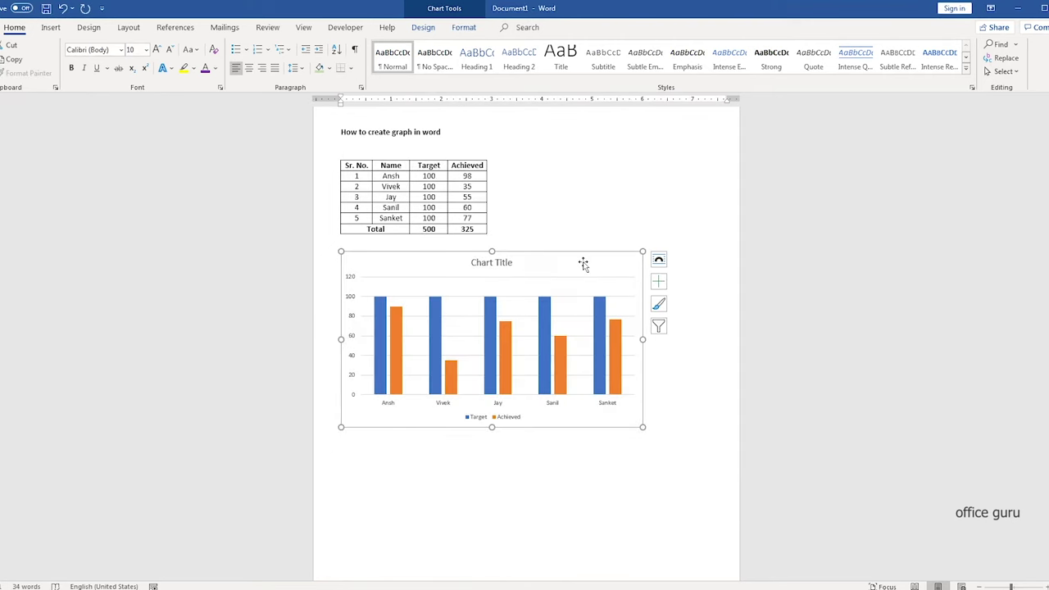
# Apply the dark chart style with white title and labels to the column chart.
pyautogui.click(428, 31)
pyautogui.click(456, 63)
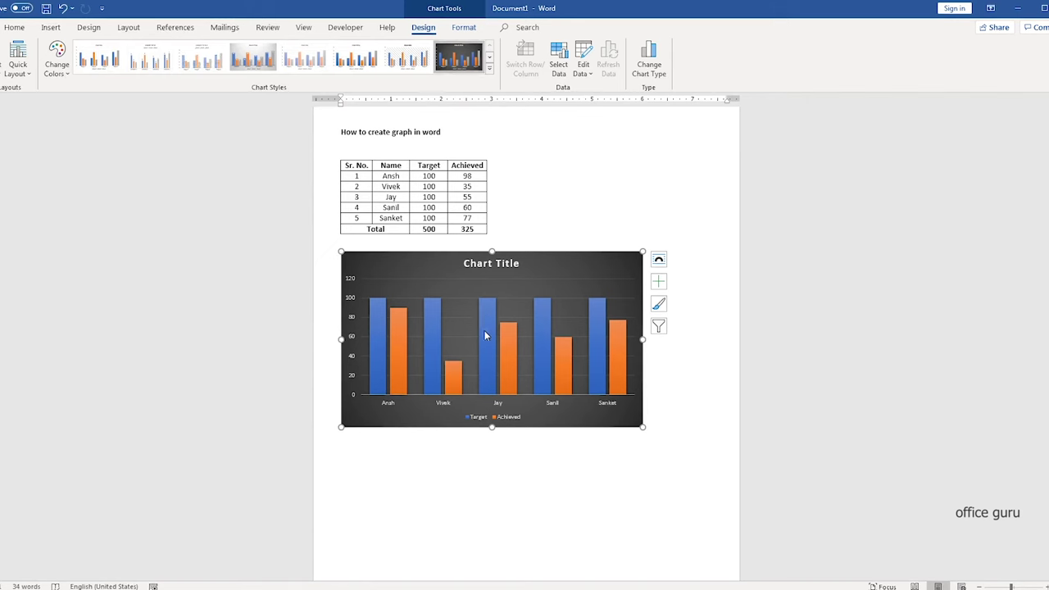
# Add data labels to both the Target and Achieved series.
pyautogui.rightClick(378, 324)
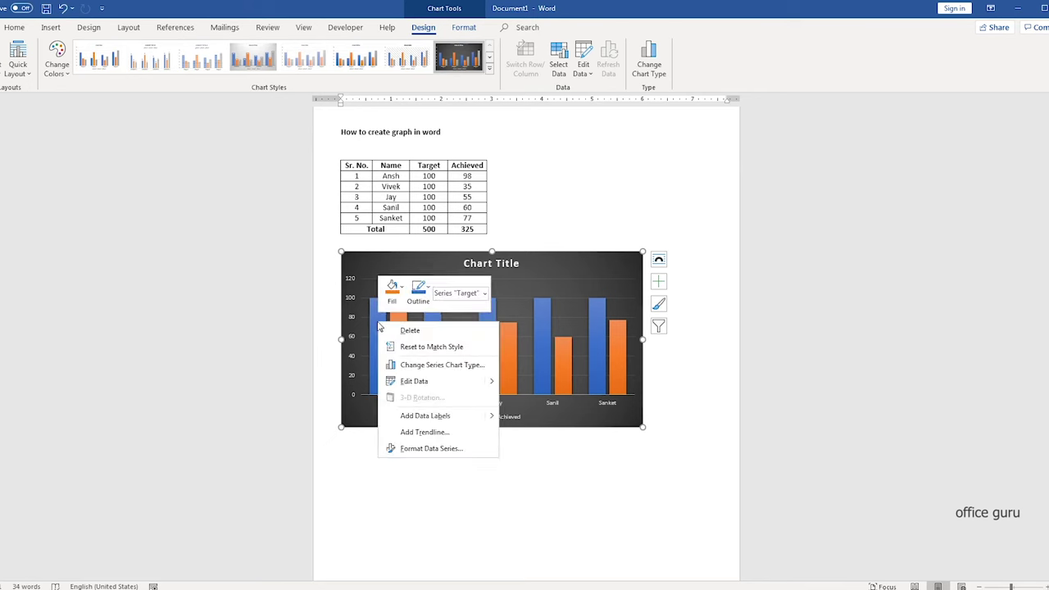
pyautogui.click(425, 415)
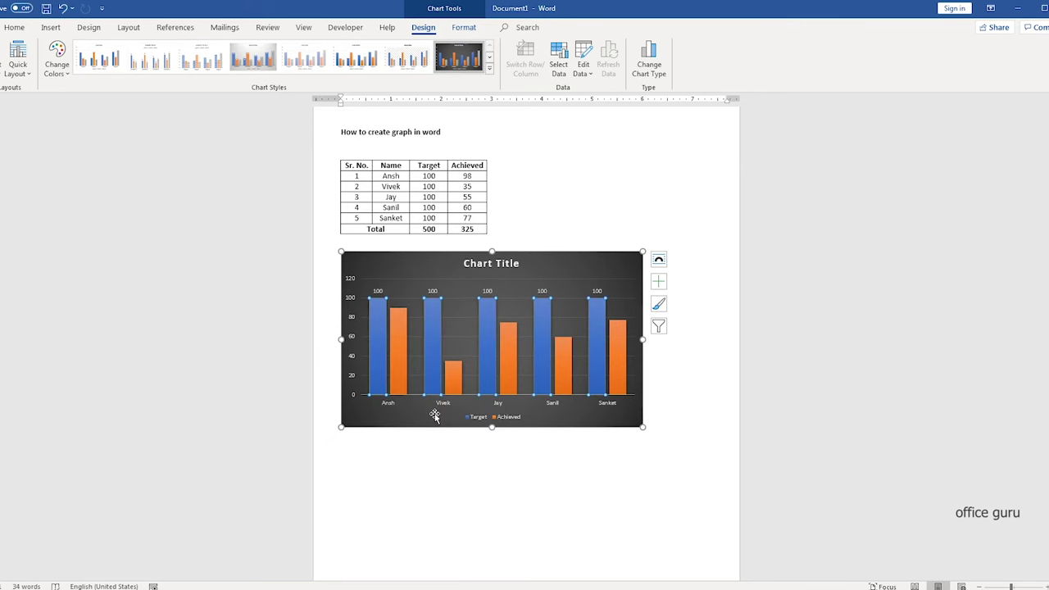
pyautogui.rightClick(402, 330)
pyautogui.click(450, 424)
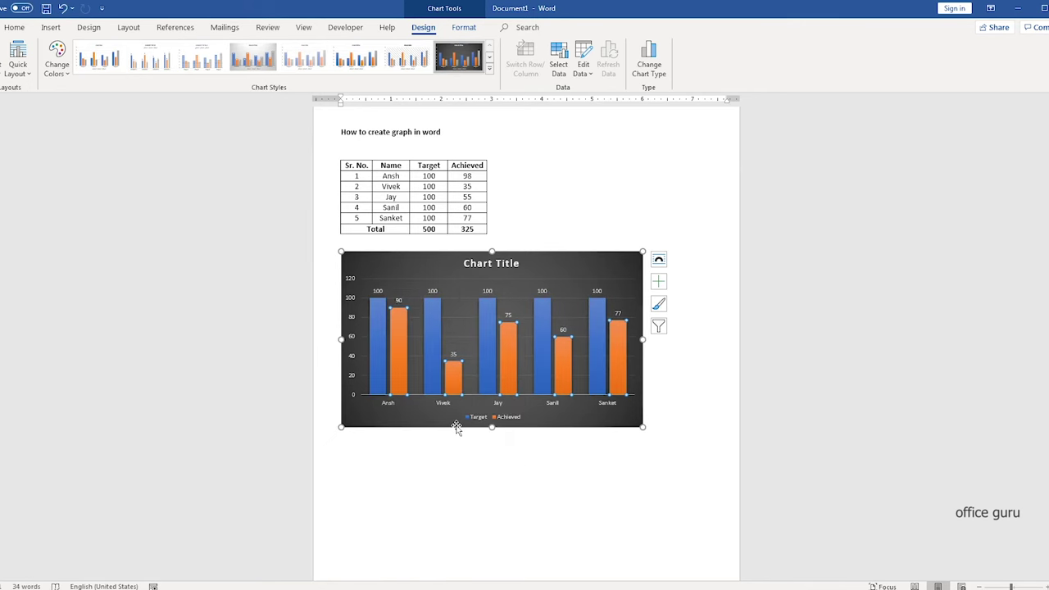
# Replace the chart title text with 'Sales Performance'.
pyautogui.click(463, 264)
pyautogui.moveTo(465, 263); pyautogui.dragTo(522, 263)
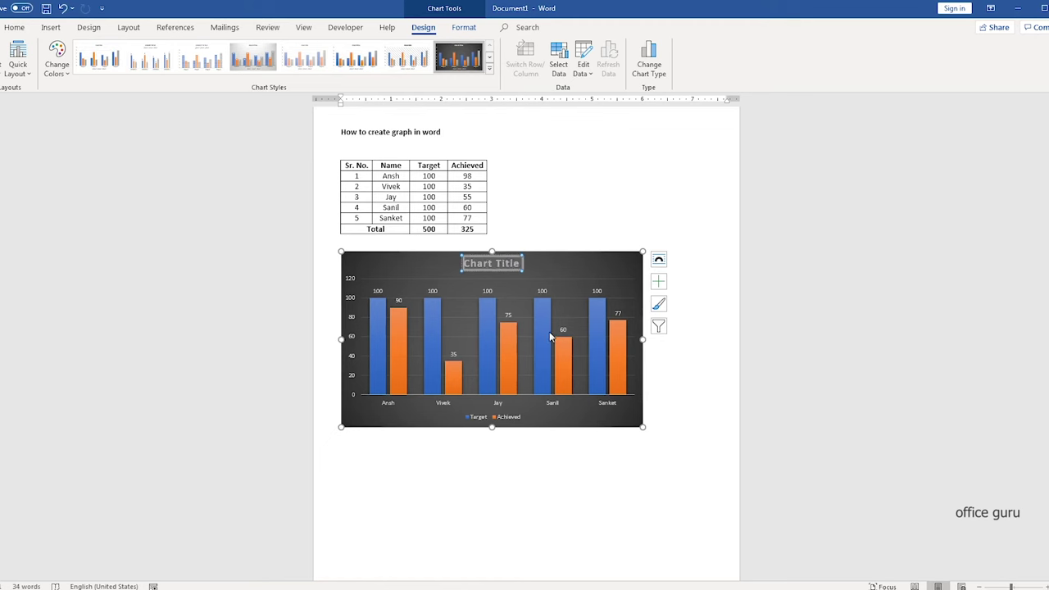
pyautogui.write('Sa')
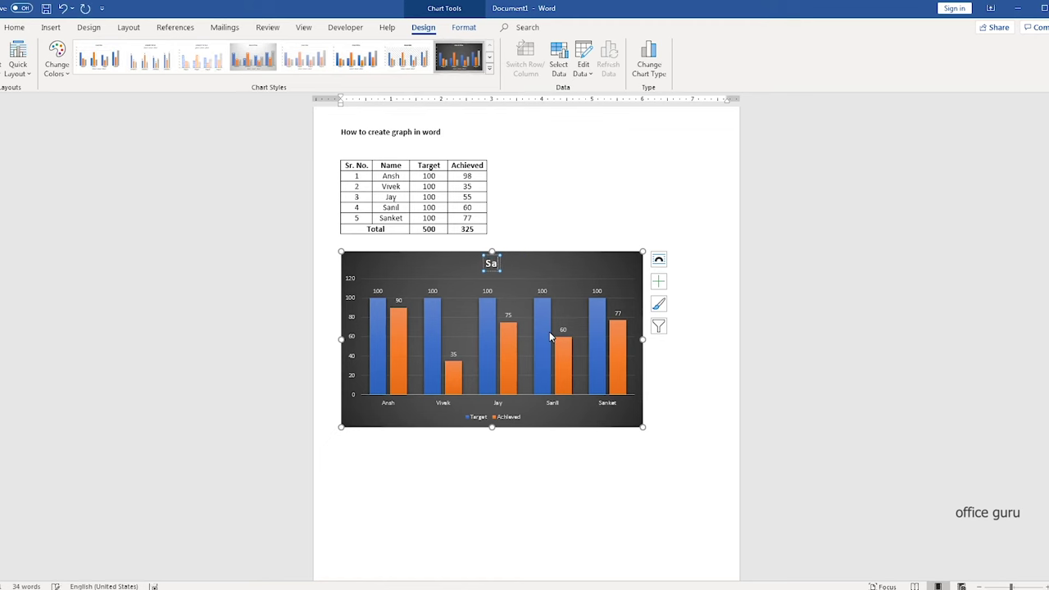
pyautogui.write('les')
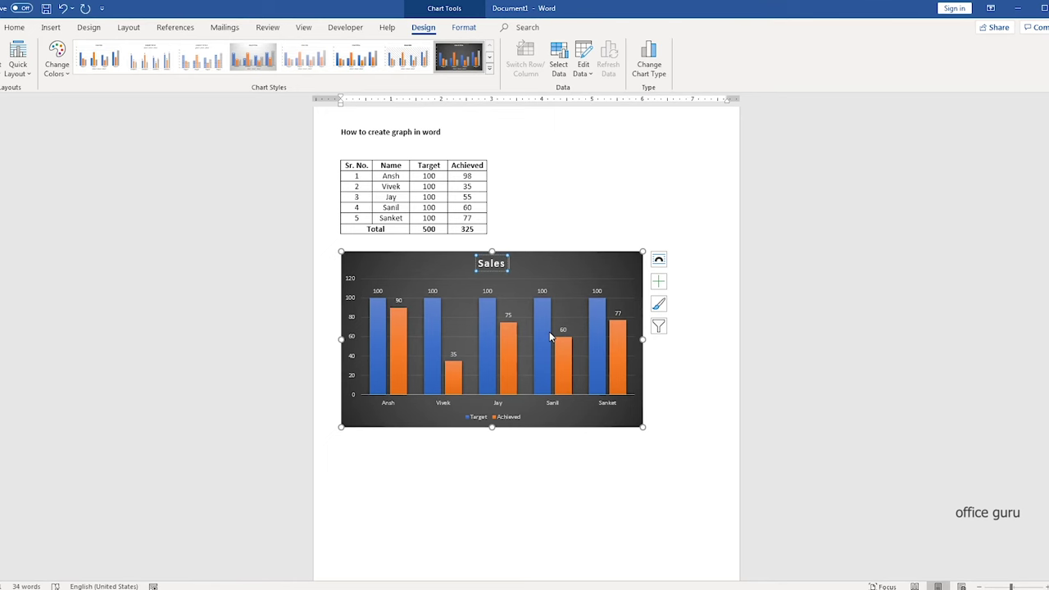
pyautogui.write(' Performance')
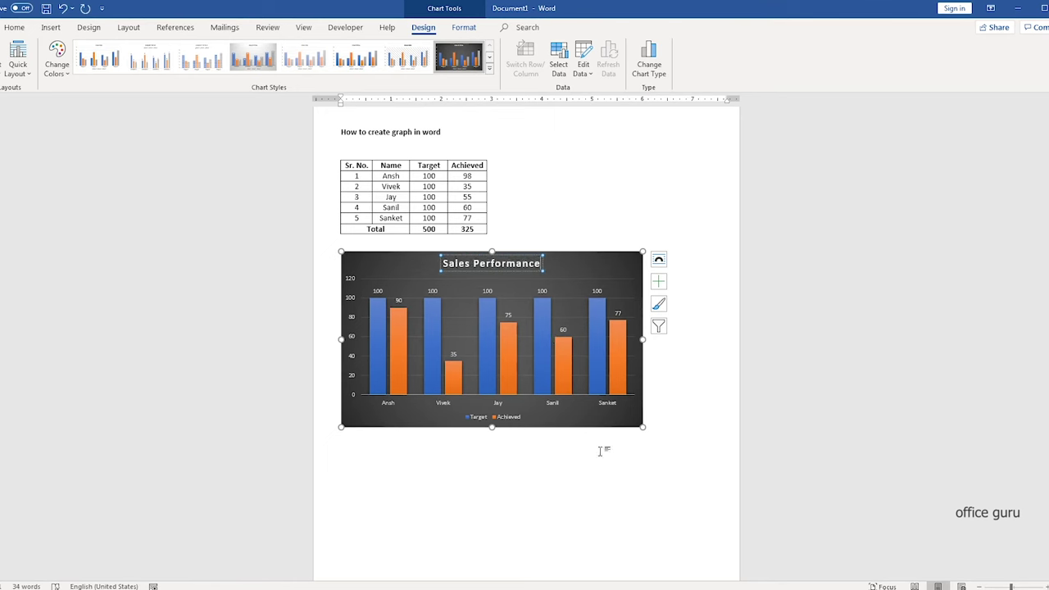
# Add blank lines between the table and the Sales Performance chart, then start inserting a chart.
pyautogui.click(524, 244)
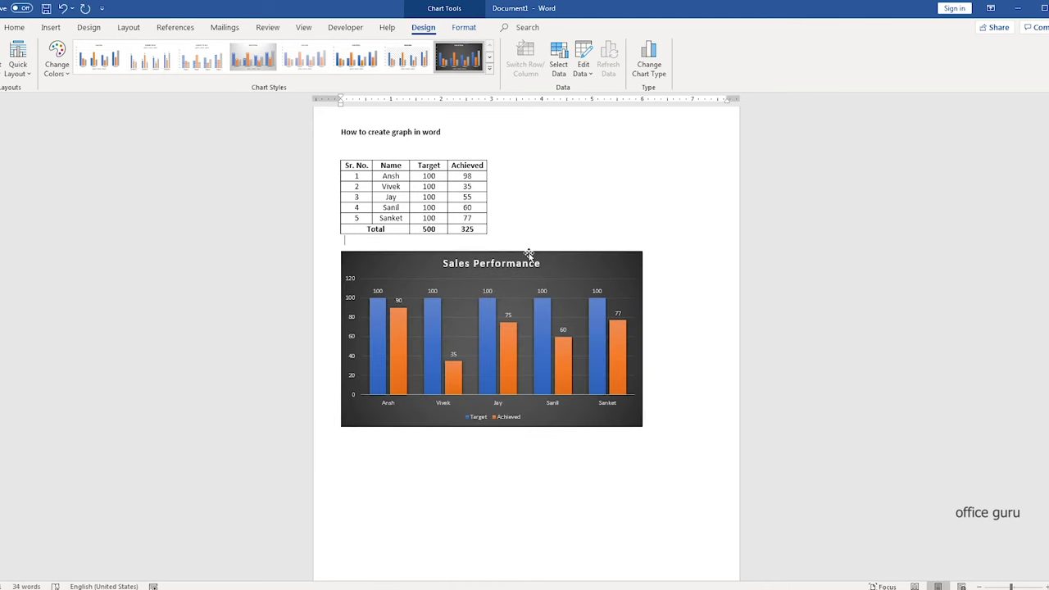
pyautogui.press('Return')
pyautogui.press('Return')
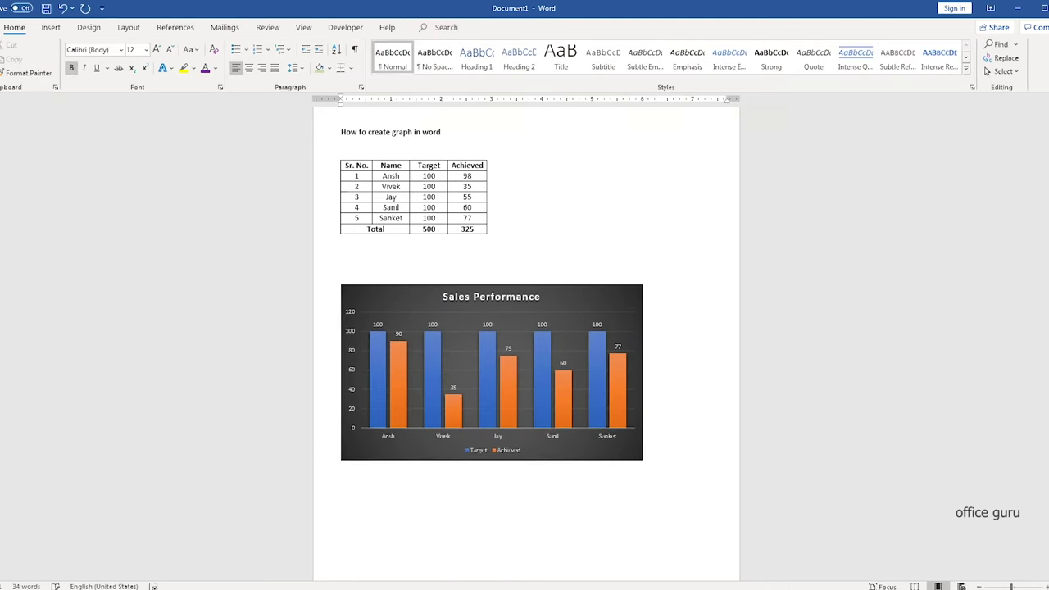
pyautogui.press('Return')
pyautogui.press('Return')
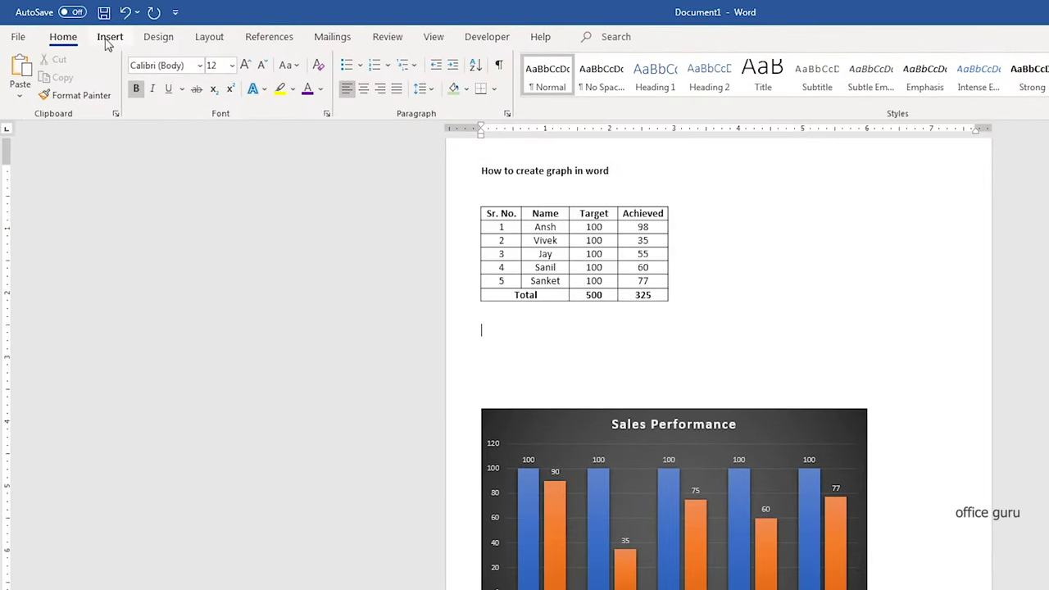
pyautogui.click(109, 37)
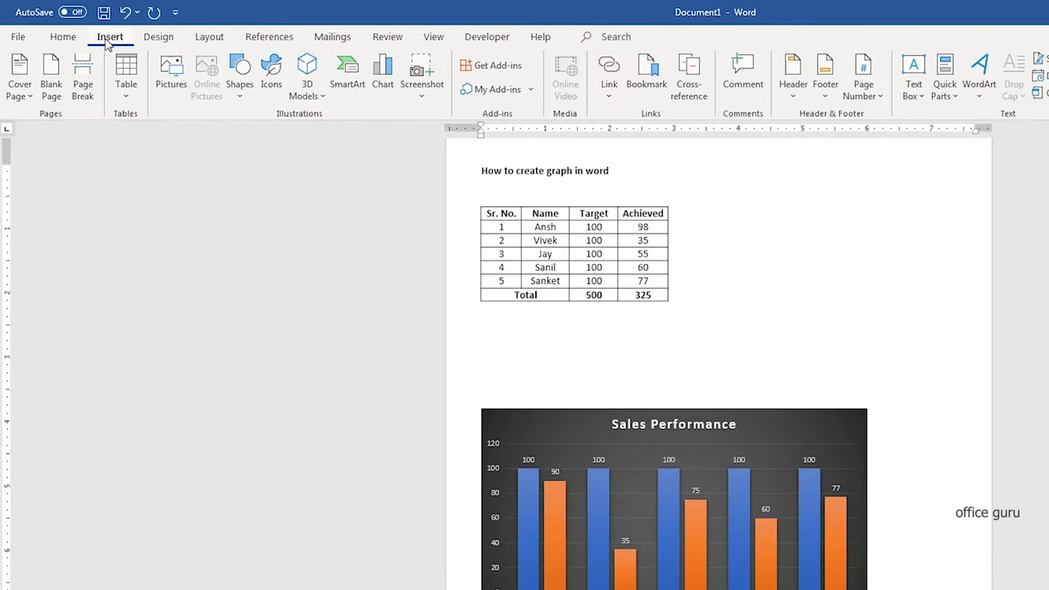
pyautogui.click(387, 94)
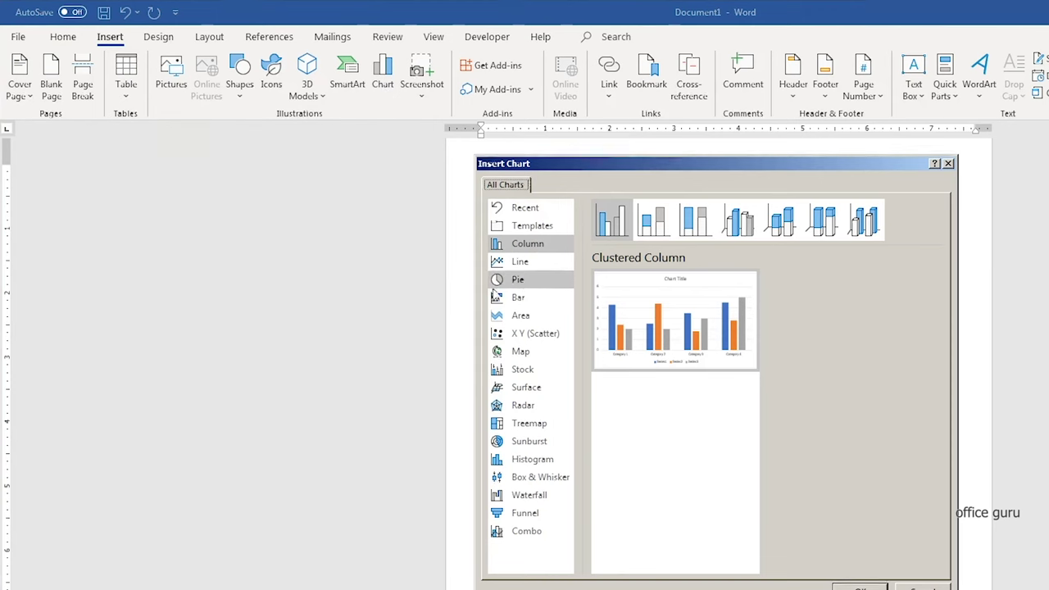
# Insert a default Pie chart with Word's sample 1st–4th Qtr Sales data.
pyautogui.click(496, 287)
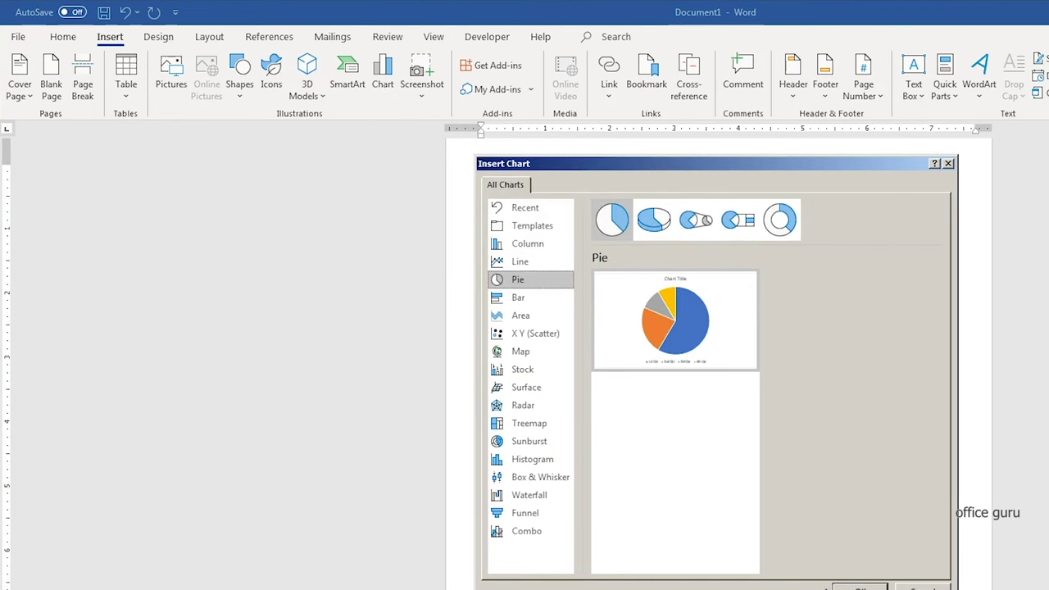
pyautogui.click(859, 586)
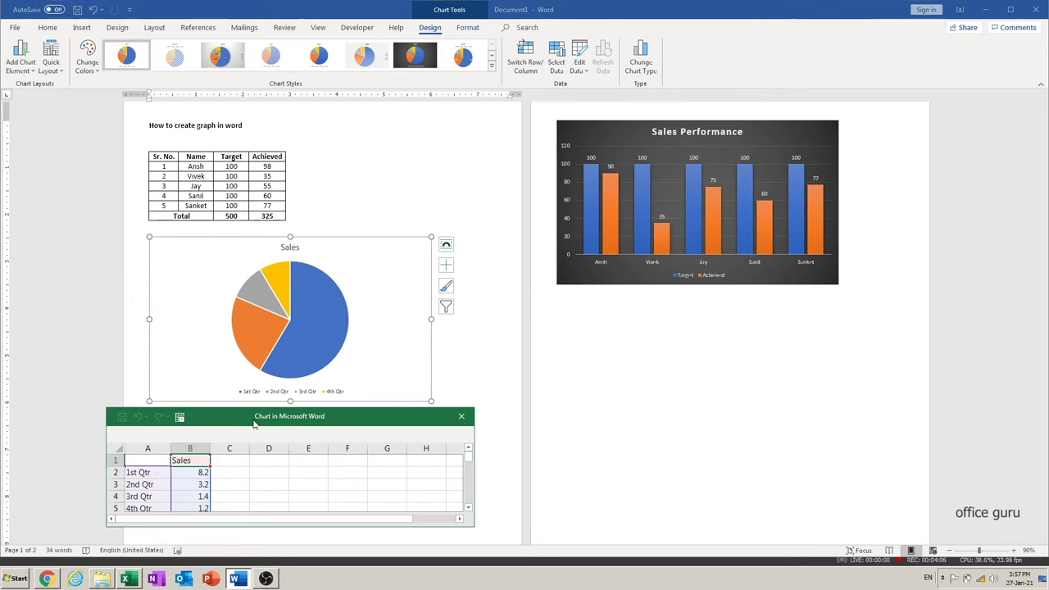
# Reposition the data sheet and set the headers to Name and Mumbai.
pyautogui.moveTo(251, 418); pyautogui.dragTo(658, 355)
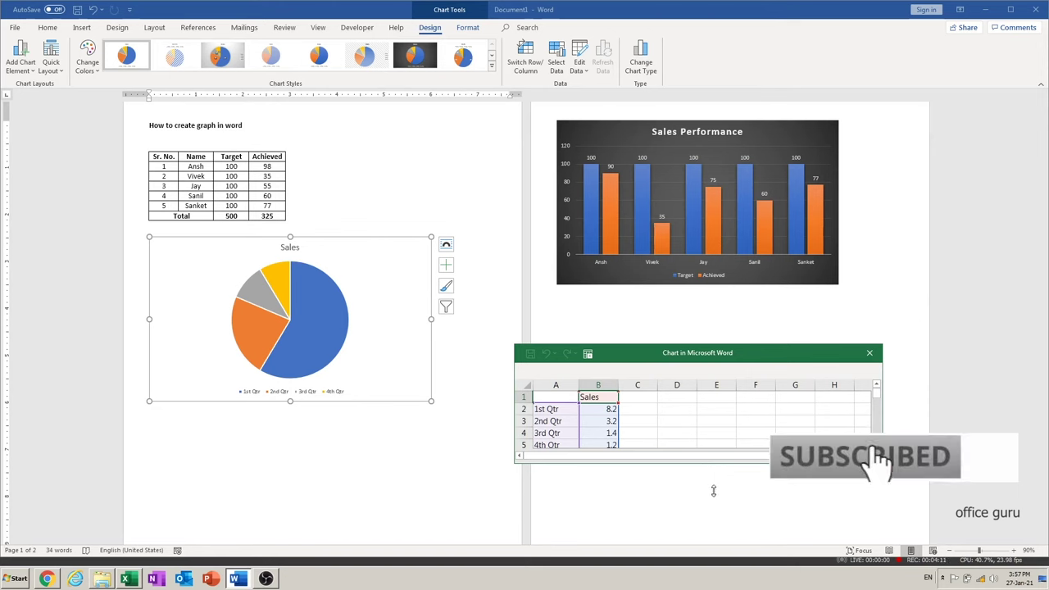
pyautogui.moveTo(701, 461); pyautogui.dragTo(702, 501)
pyautogui.click(554, 398)
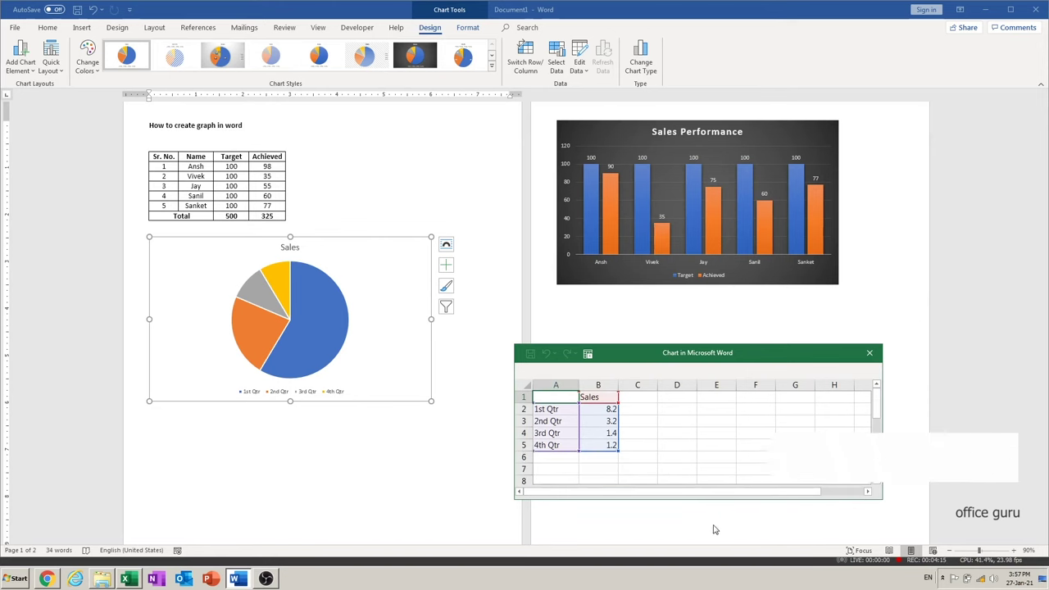
pyautogui.write('Name')
pyautogui.press('Tab')
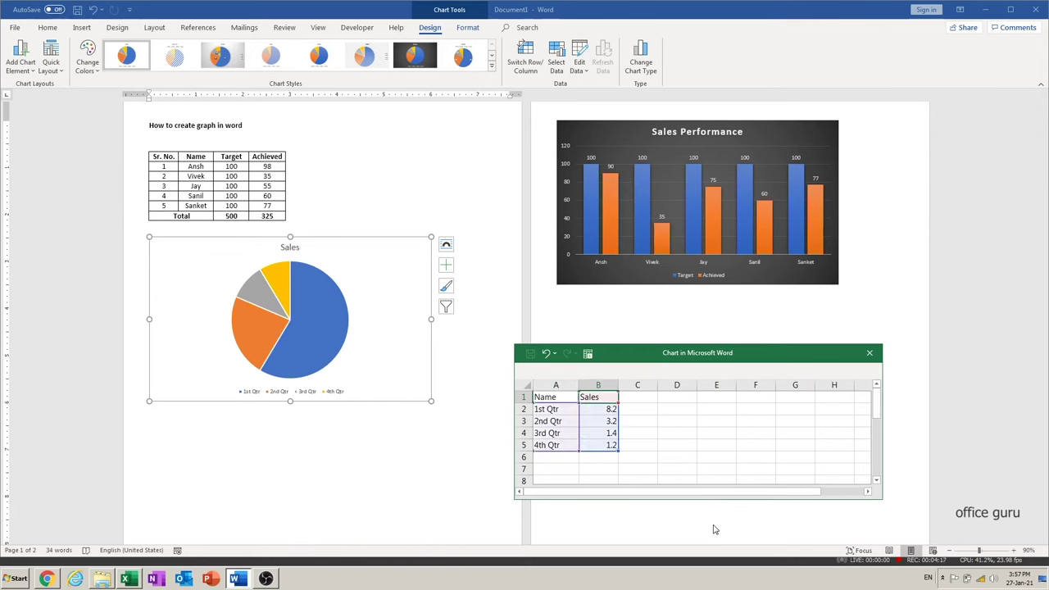
pyautogui.write('Mumbai')
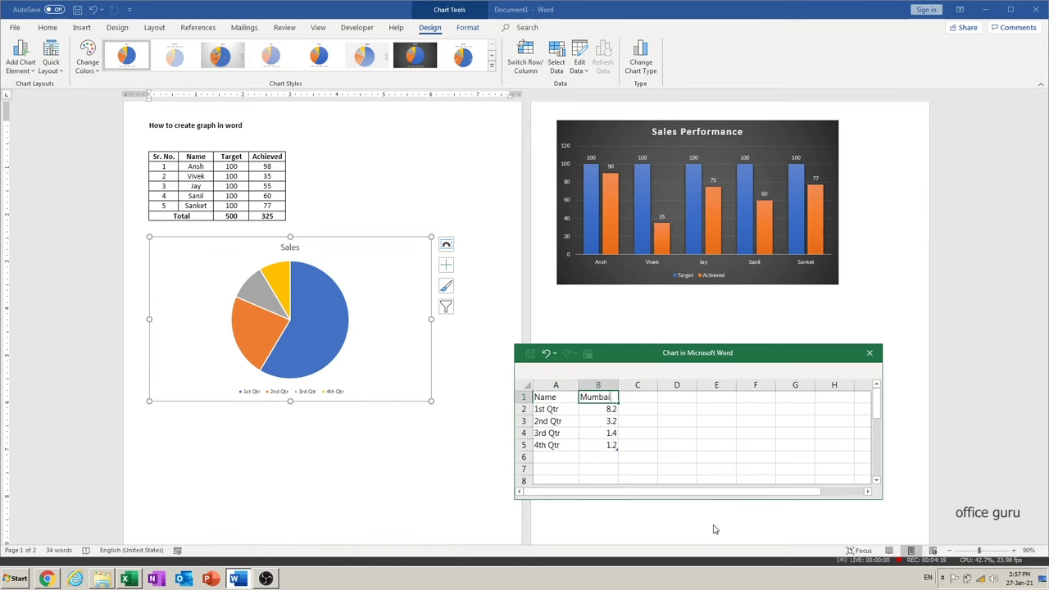
pyautogui.press('Return')
# Enter the pie categories Target 500 and Achieved 325.
pyautogui.write('Target')
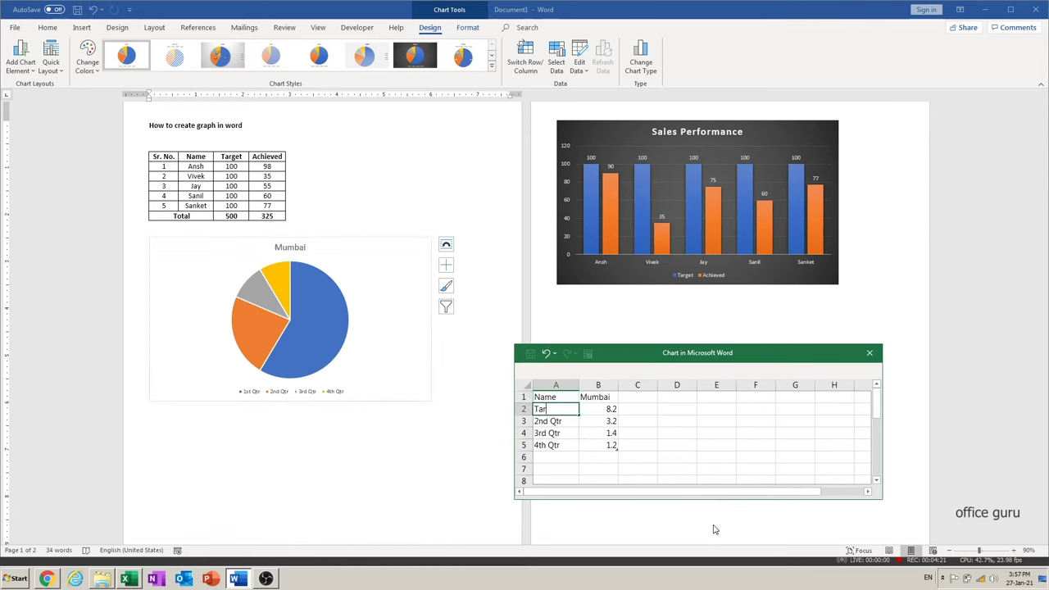
pyautogui.press('Tab')
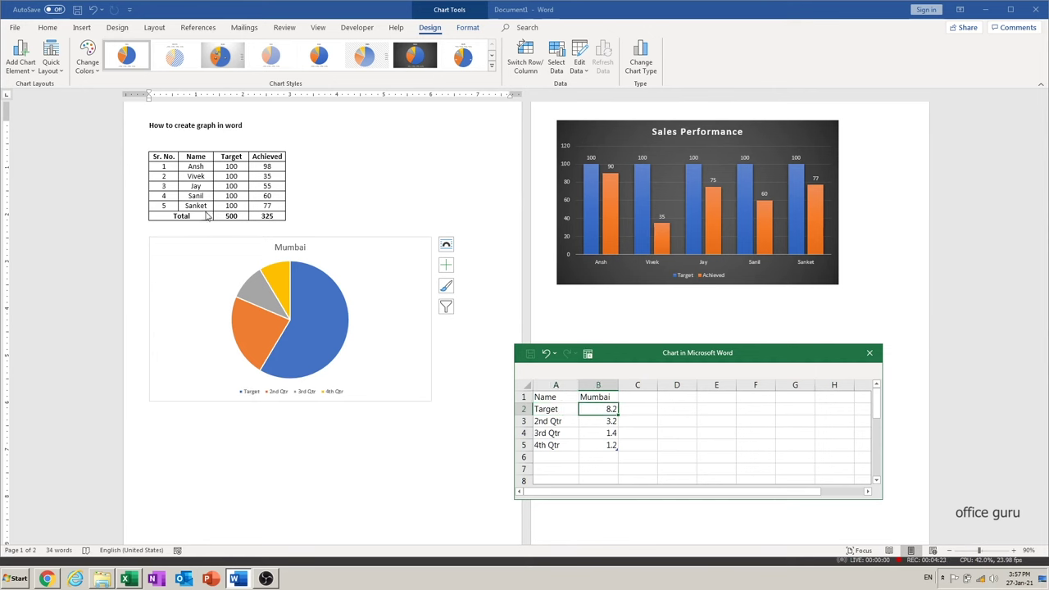
pyautogui.write('500')
pyautogui.press('Return')
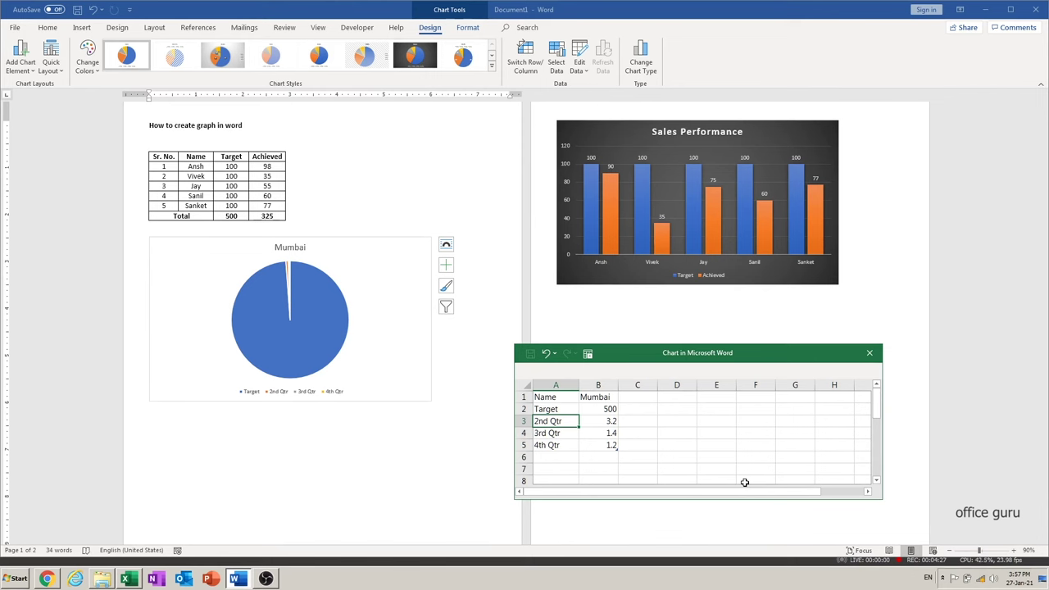
pyautogui.write('A')
pyautogui.press('Tab')
pyautogui.write('325')
pyautogui.press('Return')
# Clear the unused quarter rows, shrink the range to A1:B3, and close the sheet.
pyautogui.hotkey('shift', 'Down')
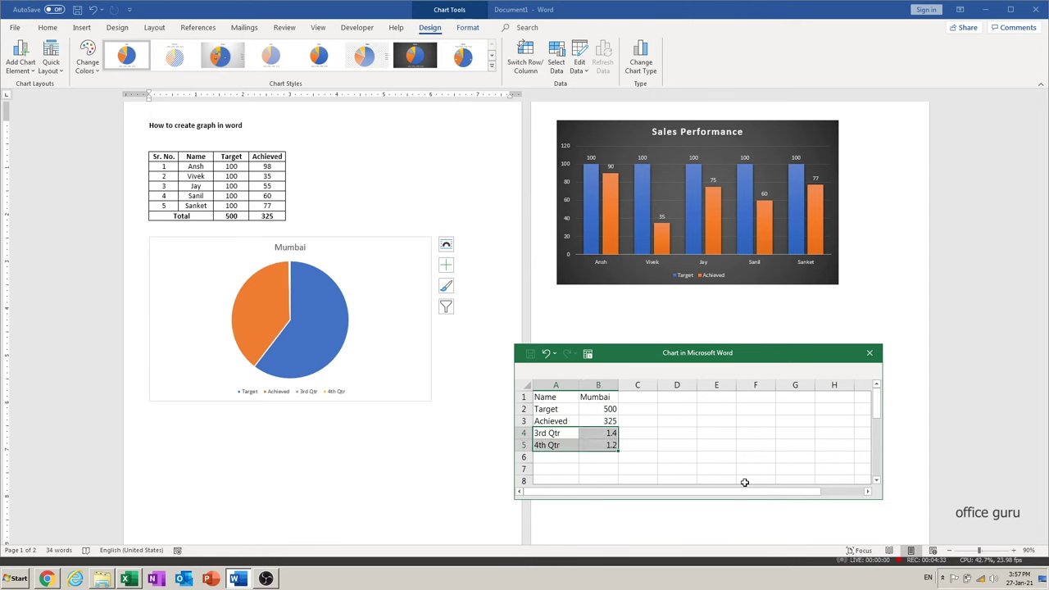
pyautogui.press('Delete')
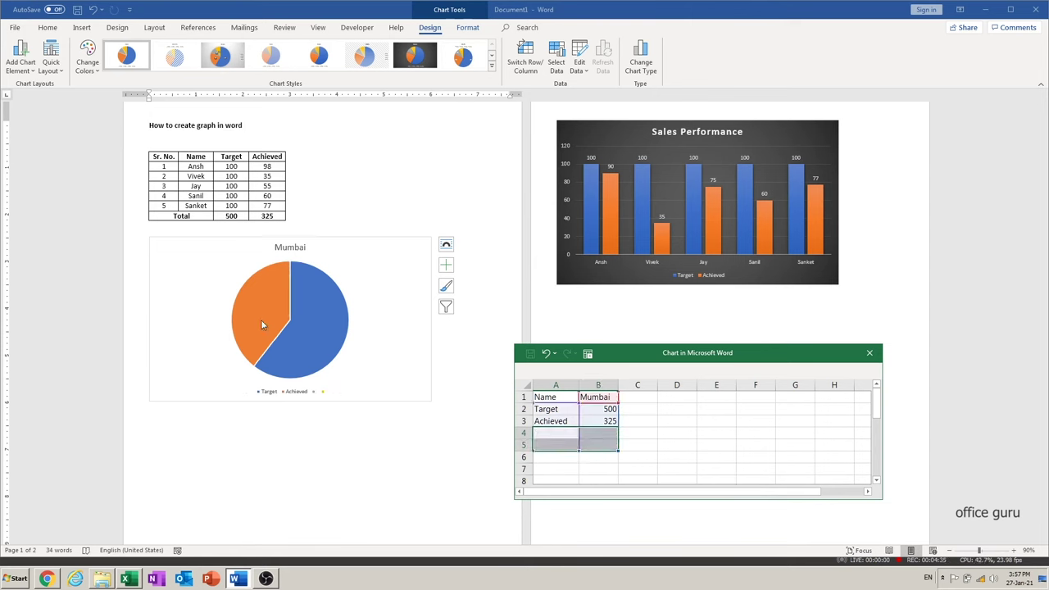
pyautogui.click(668, 431)
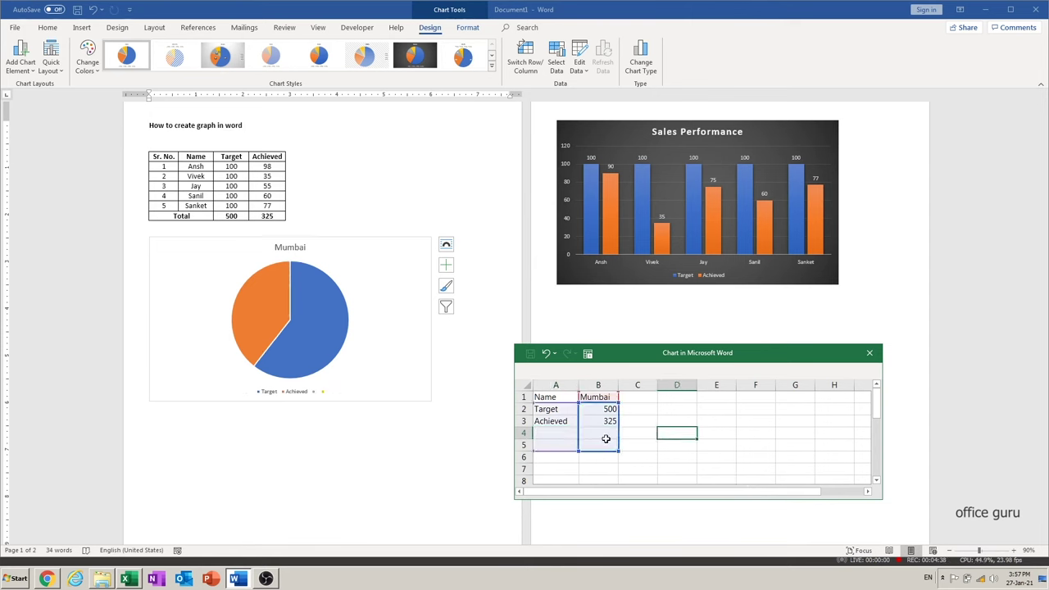
pyautogui.moveTo(617, 451); pyautogui.dragTo(625, 432)
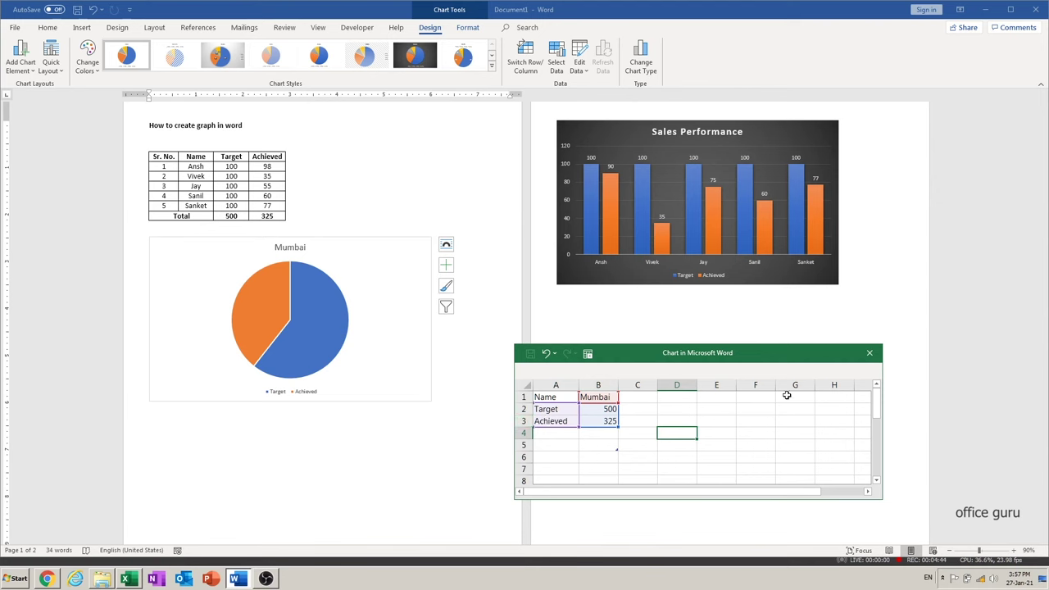
pyautogui.click(869, 353)
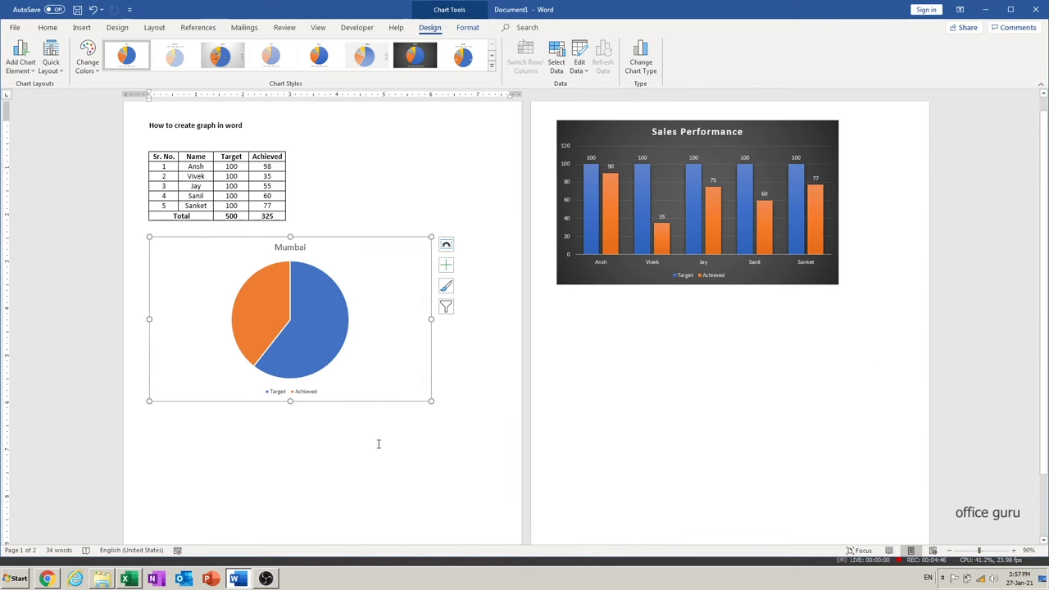
# Make the Mumbai pie chart narrower and shorter, and apply the dark chart style.
pyautogui.moveTo(431, 319); pyautogui.dragTo(362, 328)
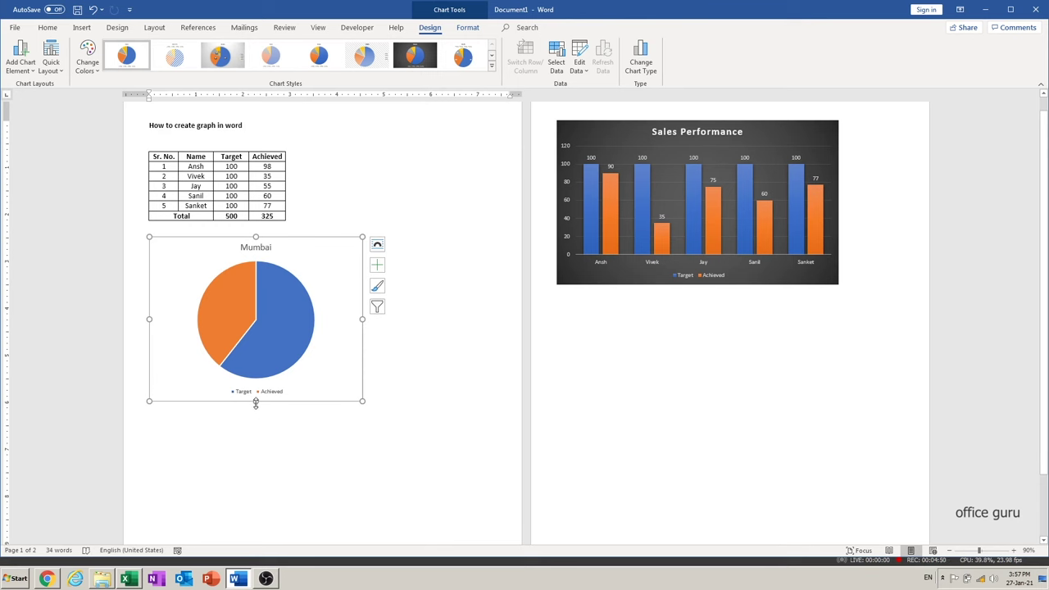
pyautogui.moveTo(255, 394); pyautogui.dragTo(255, 378)
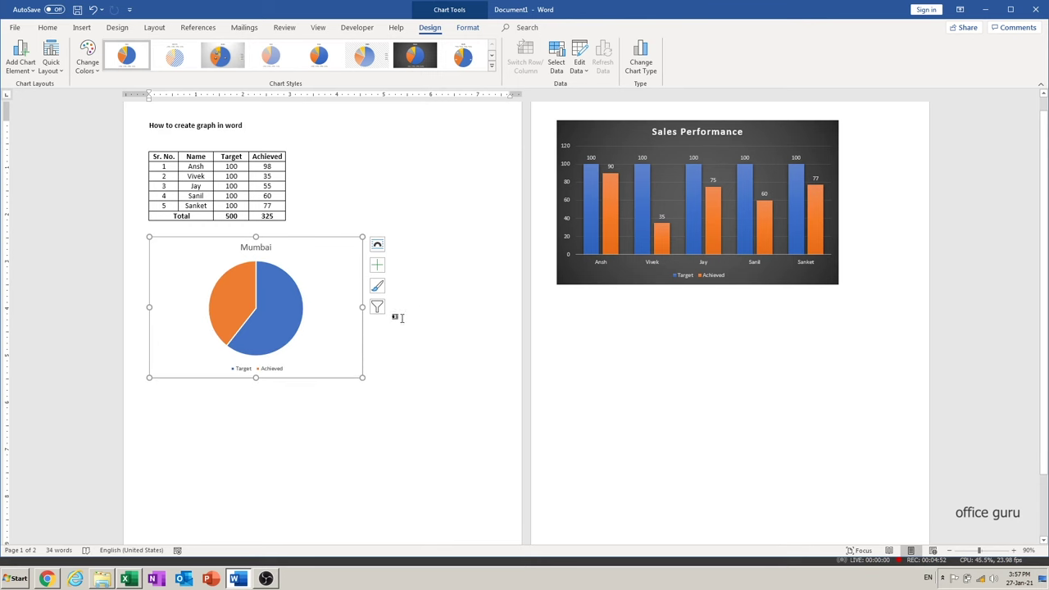
pyautogui.click(420, 66)
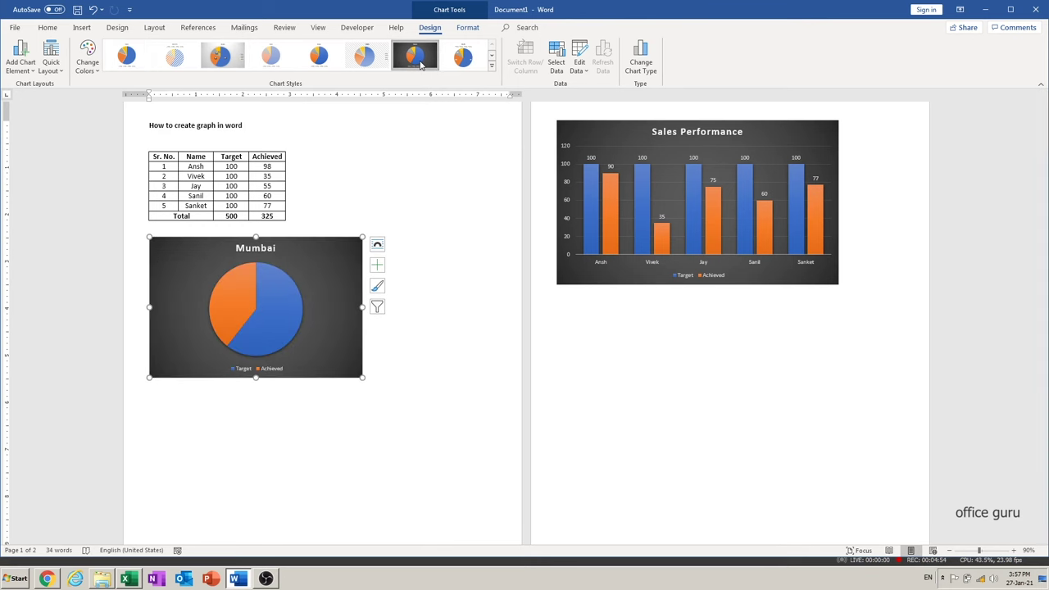
# Add value data labels 500 and 325 to the pie slices.
pyautogui.rightClick(285, 310)
pyautogui.click(328, 398)
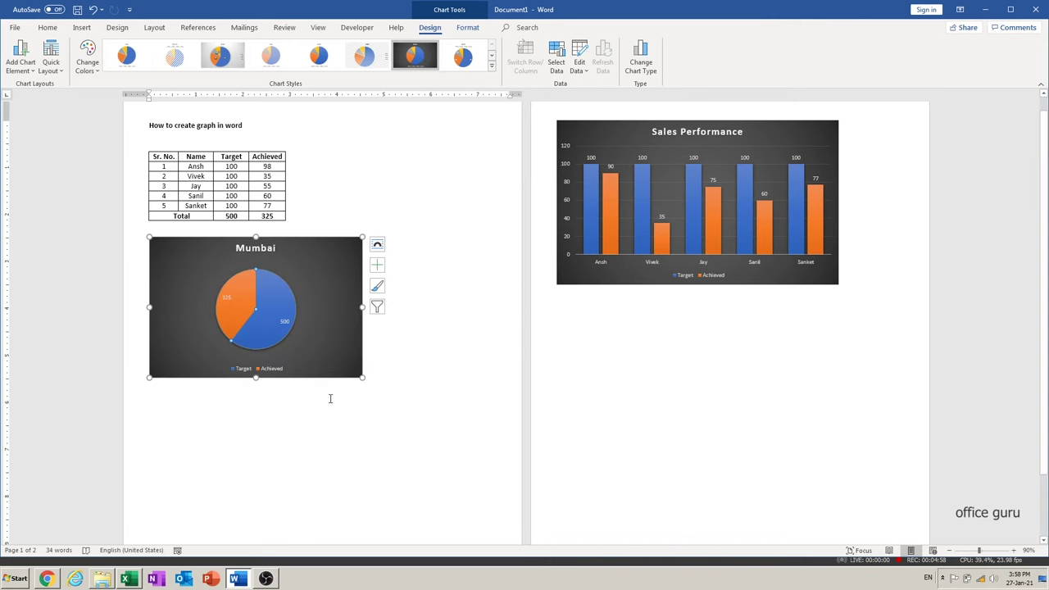
pyautogui.click(340, 403)
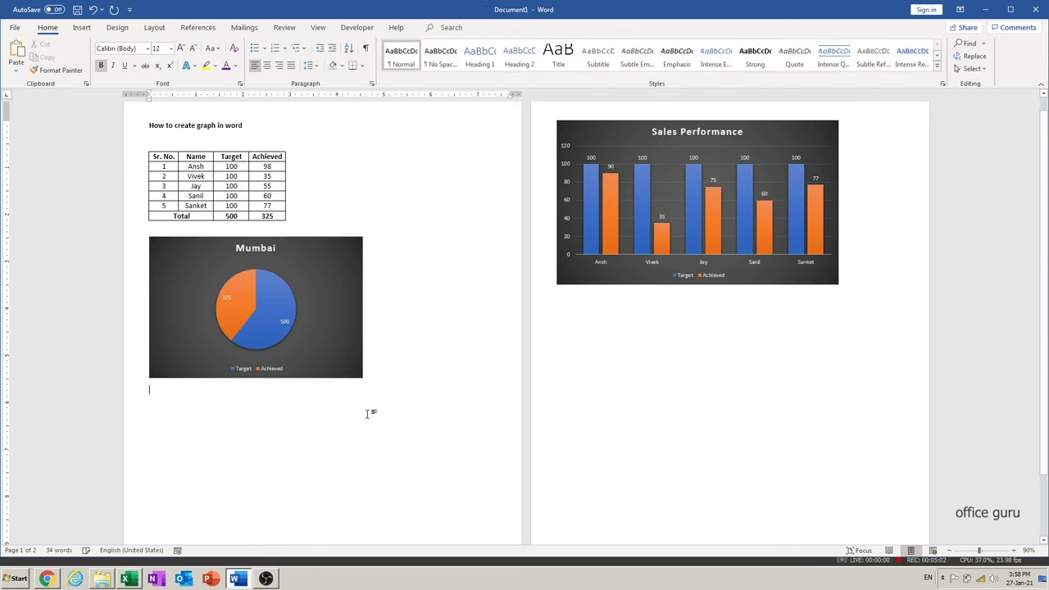
# Delete the blank line below the pie so the Sales Performance chart moves onto page 1.
pyautogui.press('Delete')
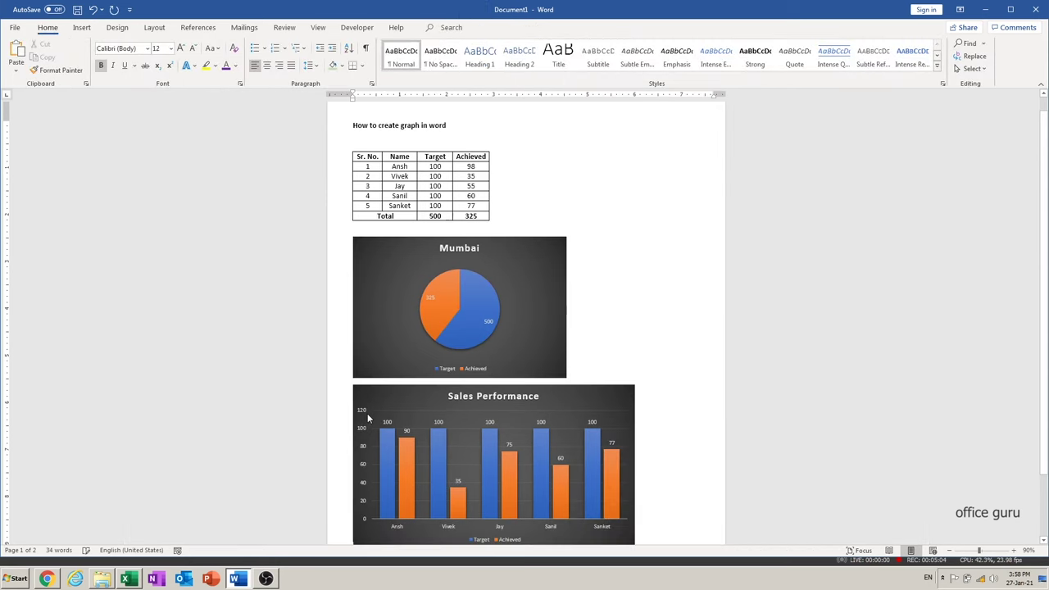
pyautogui.scroll(-1, 653, 338)
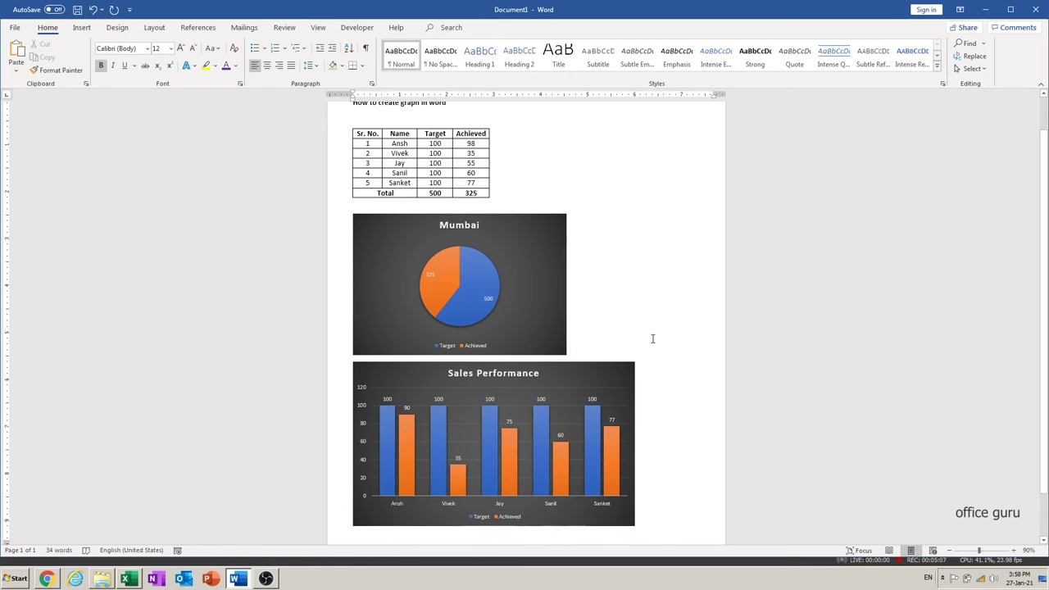